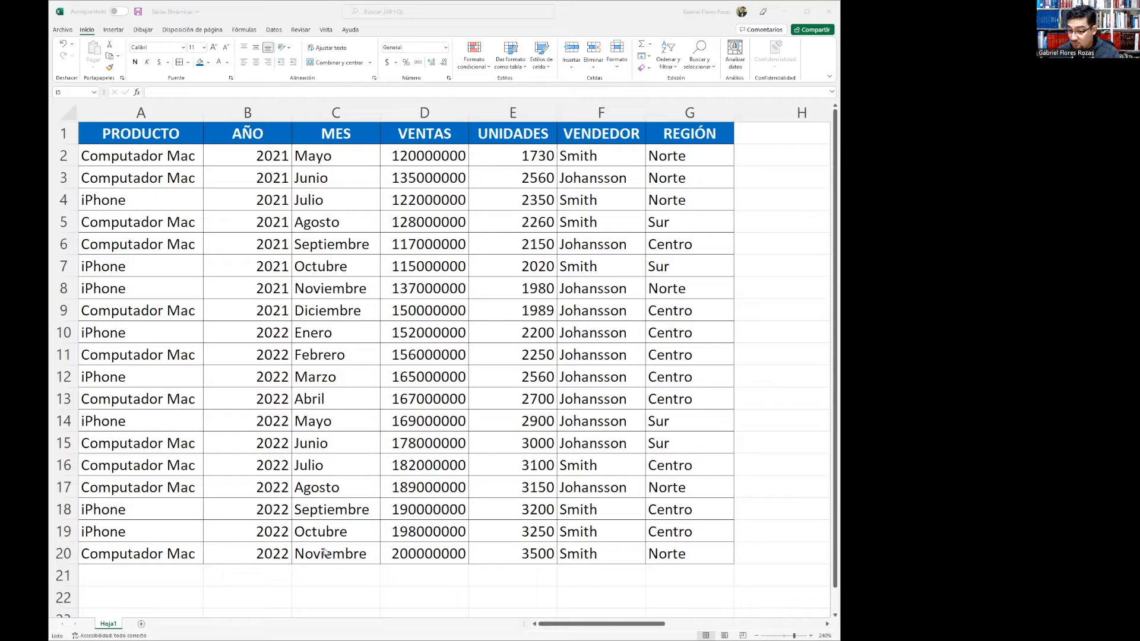
# Format the VENTAS values in D2:D20 as Number with a thousands separator
pyautogui.click(417, 162)
pyautogui.moveTo(419, 174); pyautogui.dragTo(424, 555)
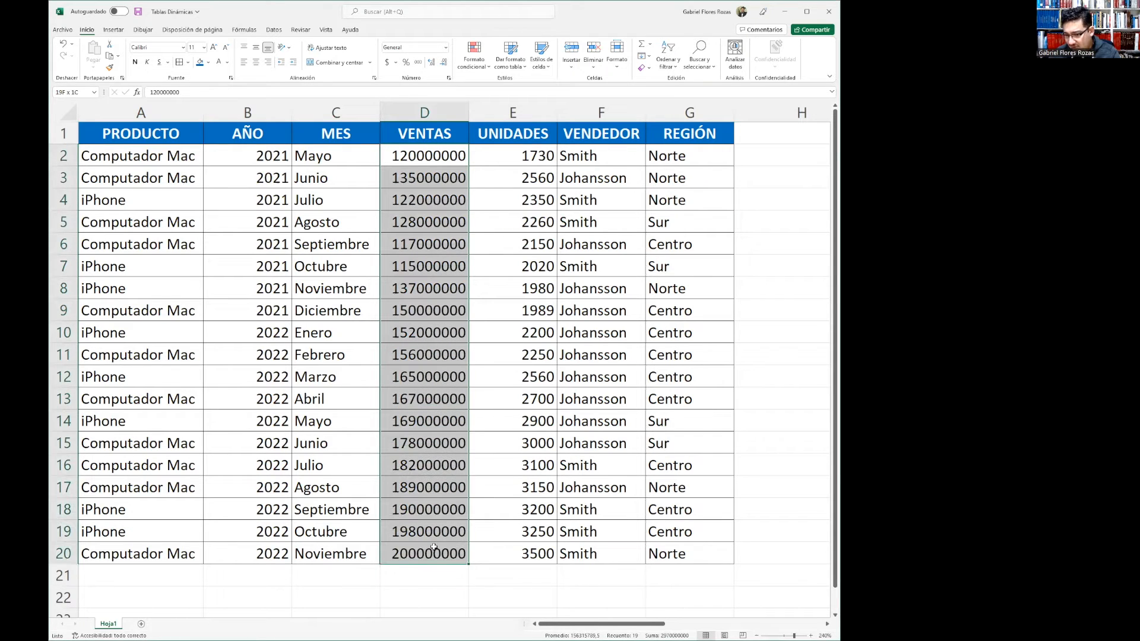
pyautogui.rightClick(412, 162)
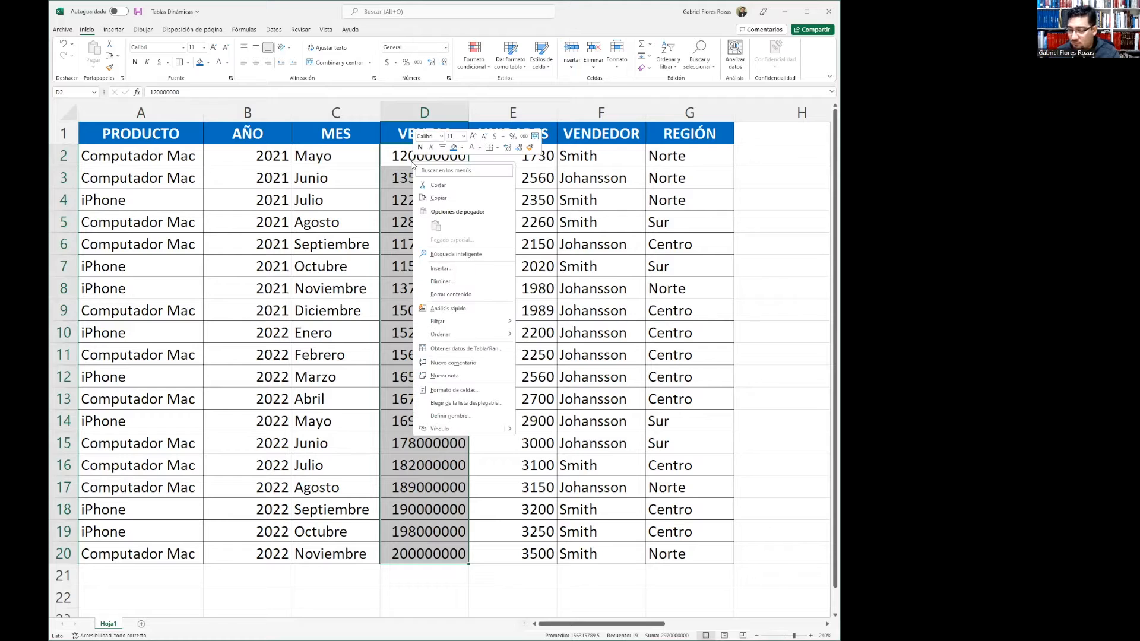
pyautogui.click(443, 391)
pyautogui.click(338, 328)
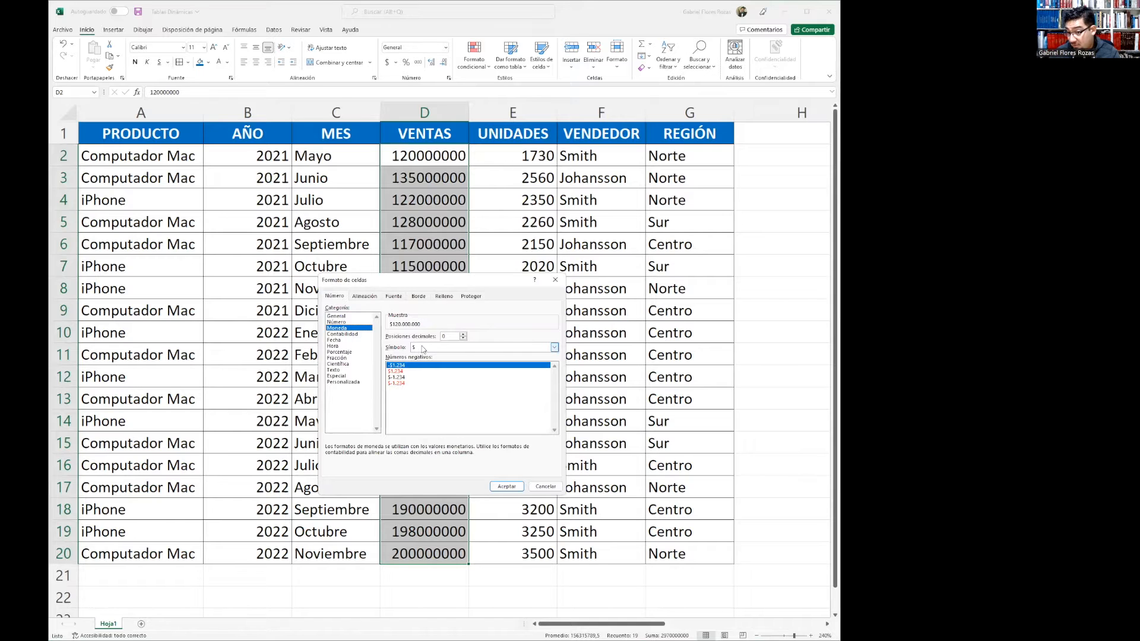
pyautogui.click(336, 322)
pyautogui.click(391, 349)
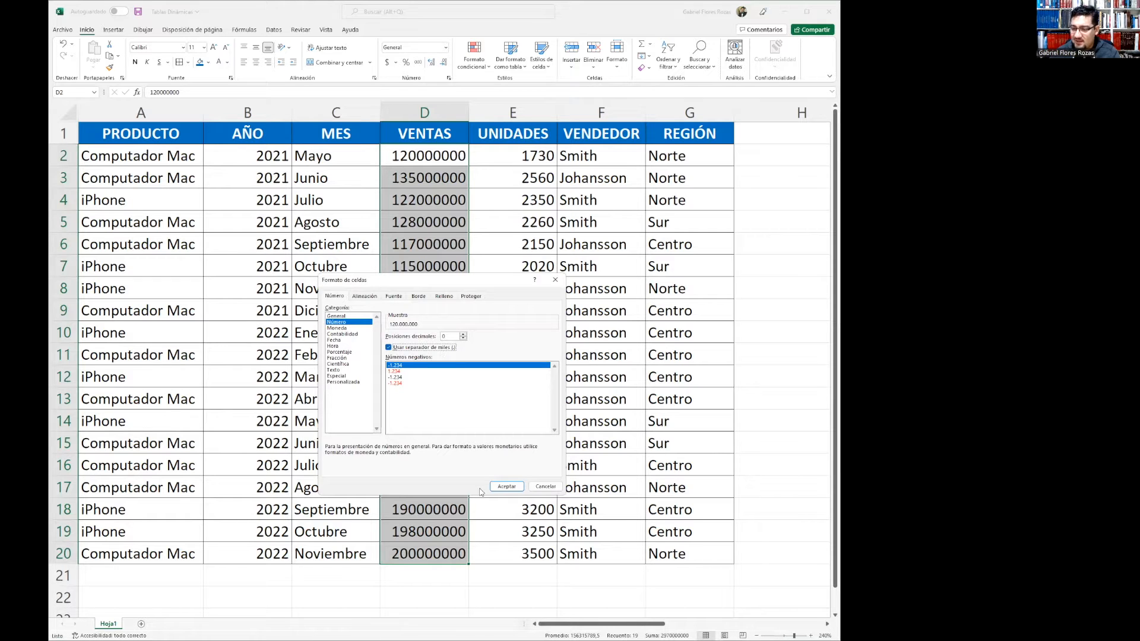
pyautogui.click(503, 487)
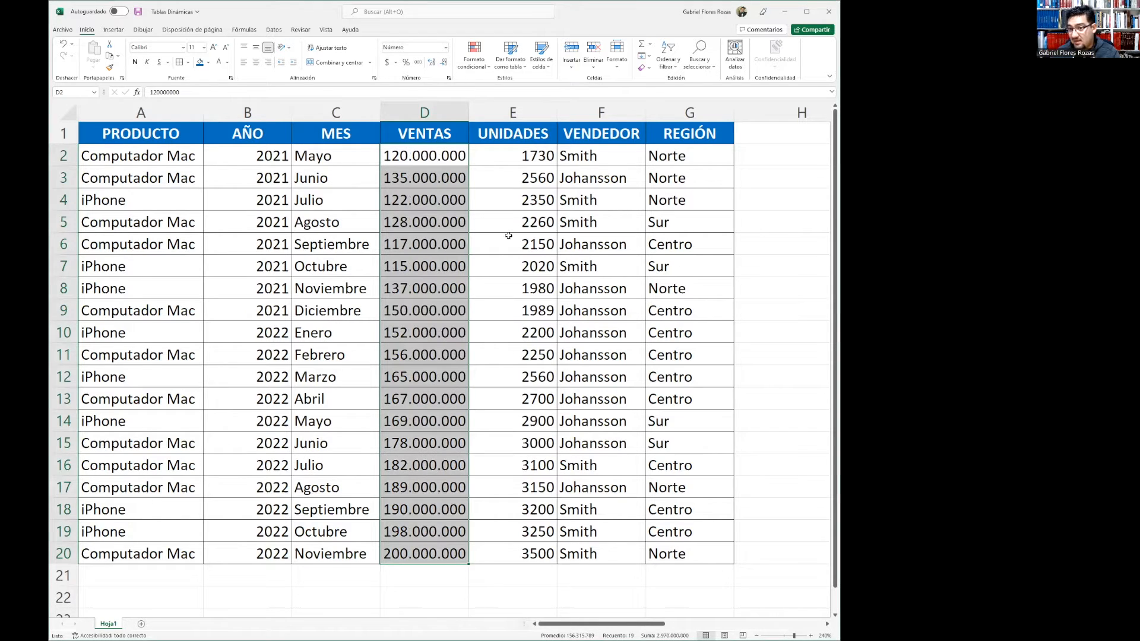
# Autofit column D and apply the currency format to the VENTAS values
pyautogui.doubleClick(466, 111)
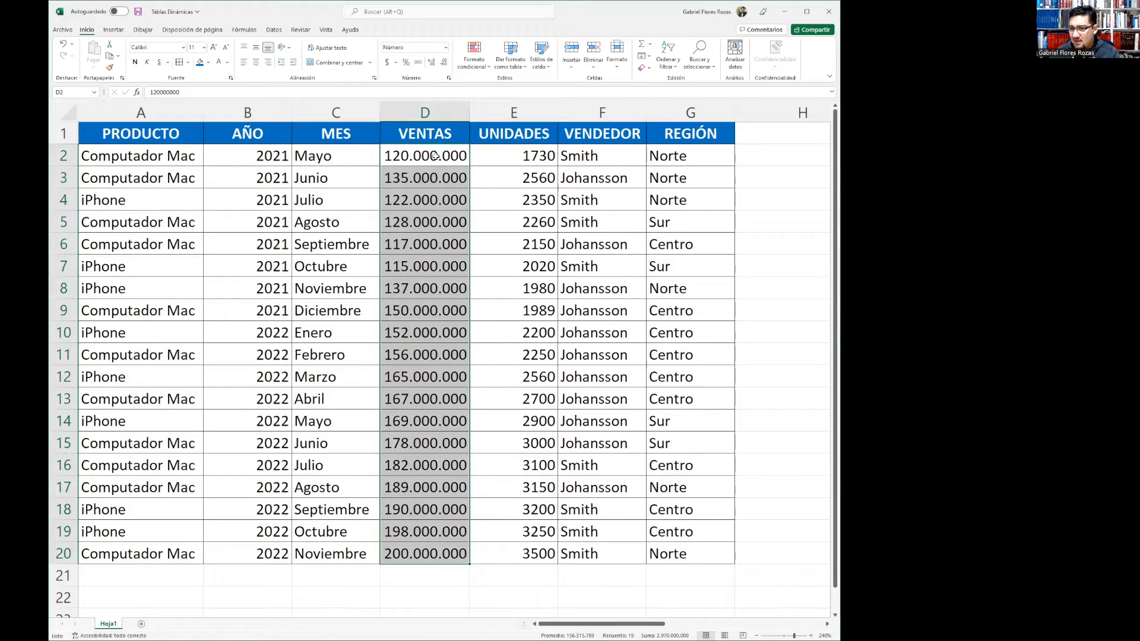
pyautogui.click(388, 62)
pyautogui.click(570, 317)
# Format the UNIDADES values in E2:E20 as Number with a thousands separator
pyautogui.moveTo(517, 155); pyautogui.dragTo(526, 558)
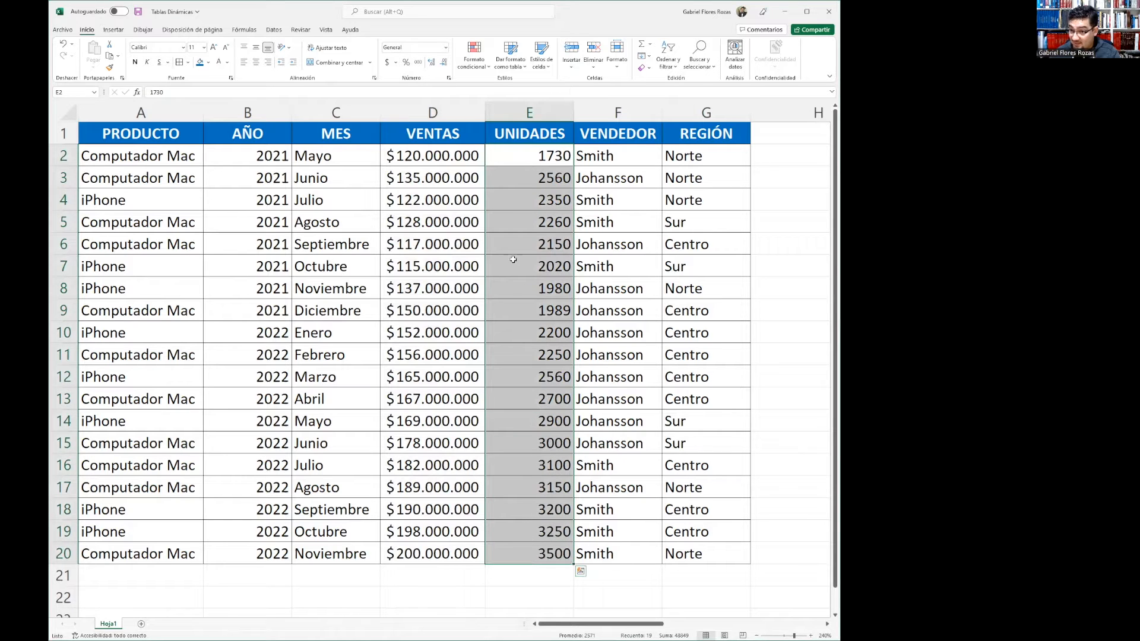
pyautogui.rightClick(508, 160)
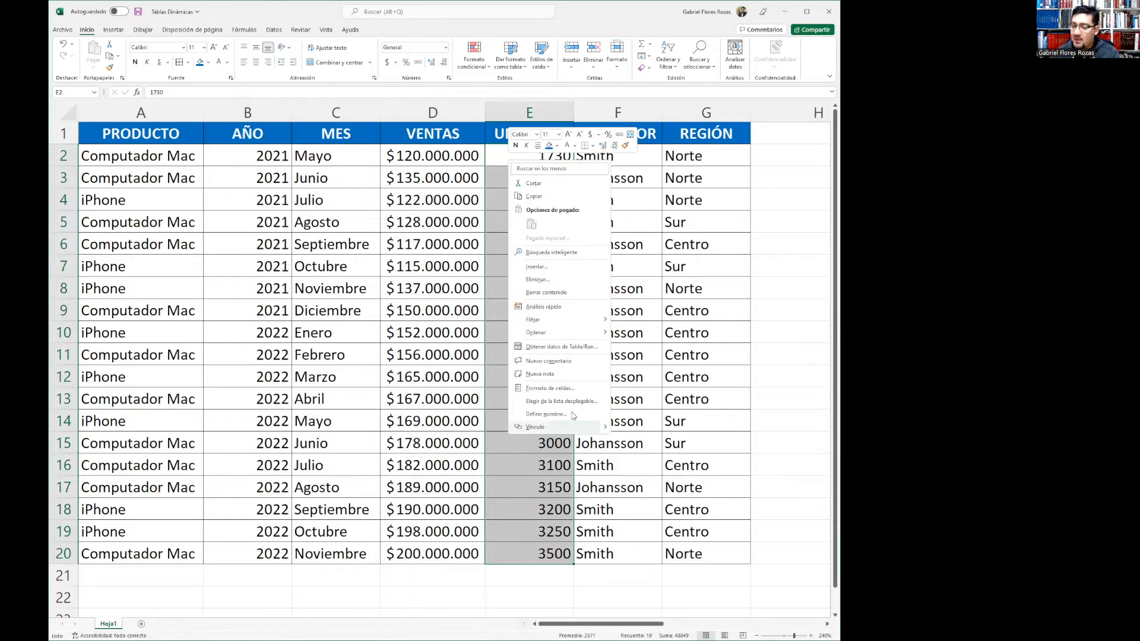
pyautogui.click(550, 388)
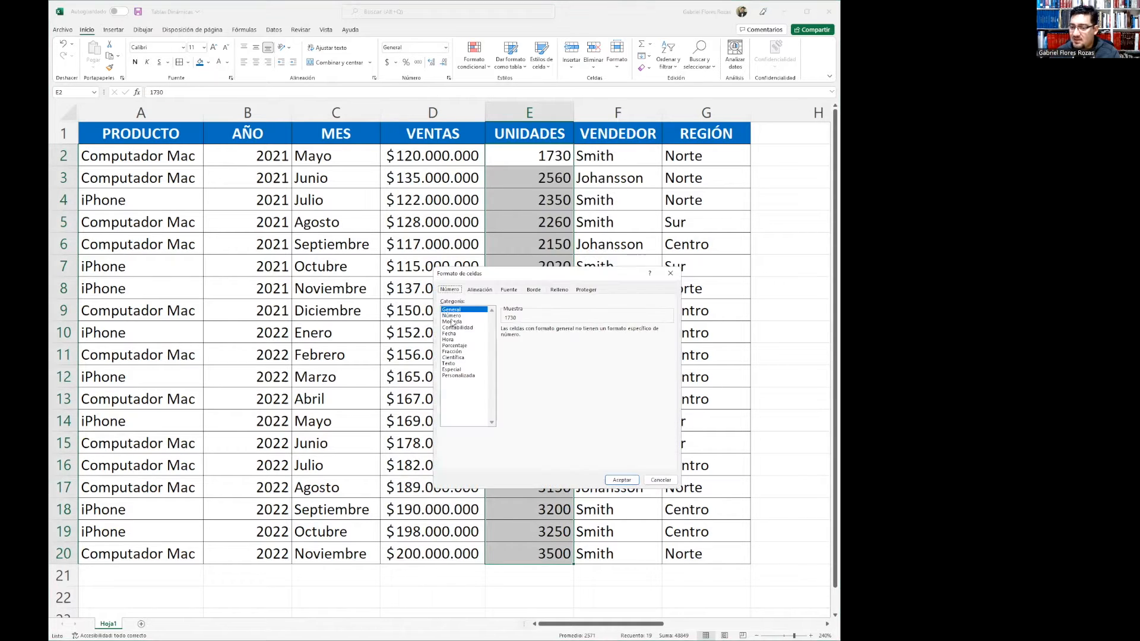
pyautogui.click(452, 315)
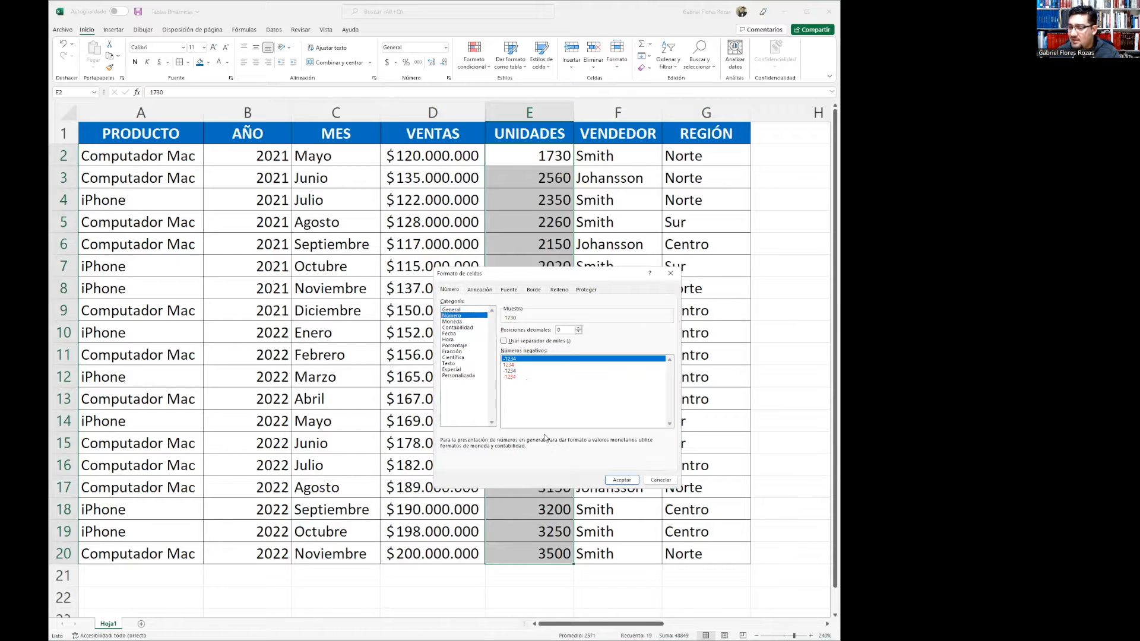
pyautogui.click(529, 342)
pyautogui.click(623, 480)
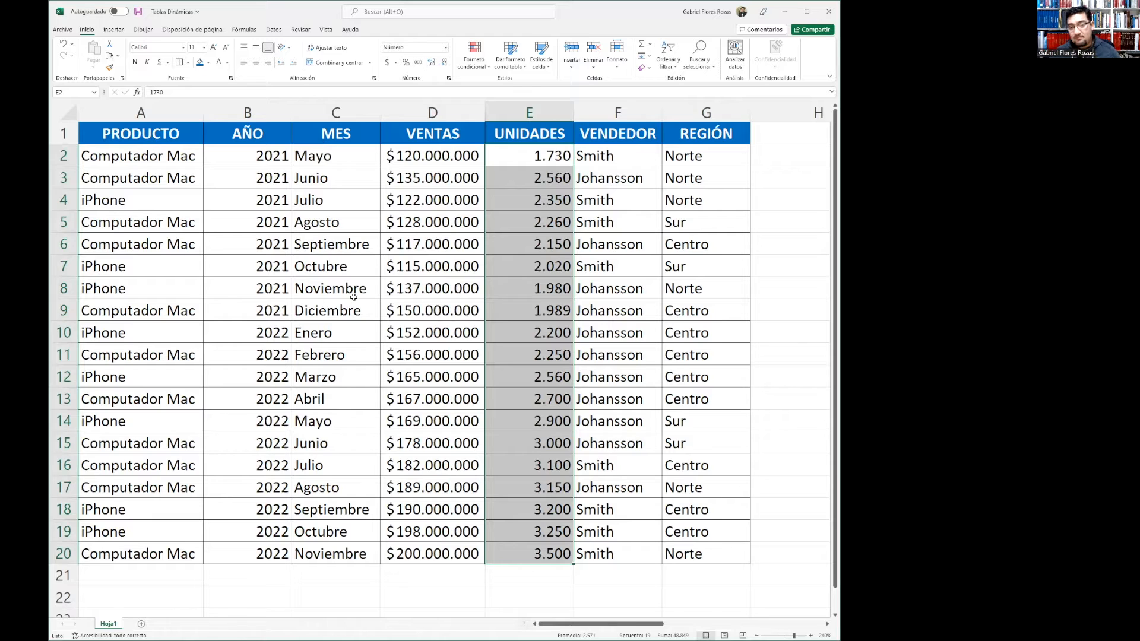
pyautogui.click(618, 158)
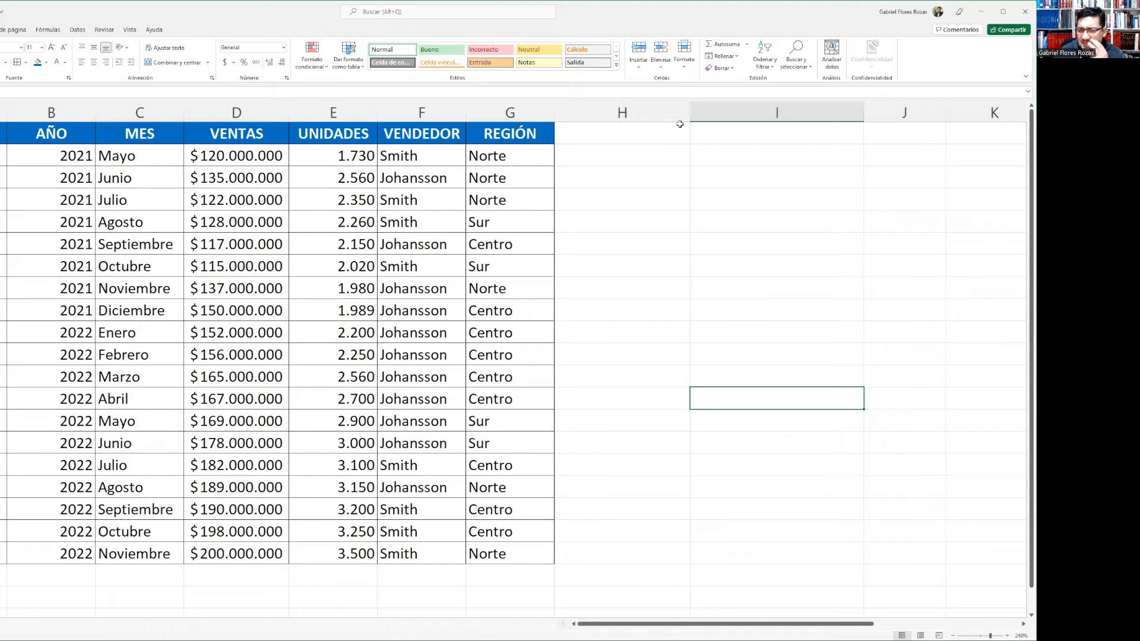
# Insert a pivot table from the range Hoja1!$A$1:$G$20 placed on a new worksheet
pyautogui.click(662, 200)
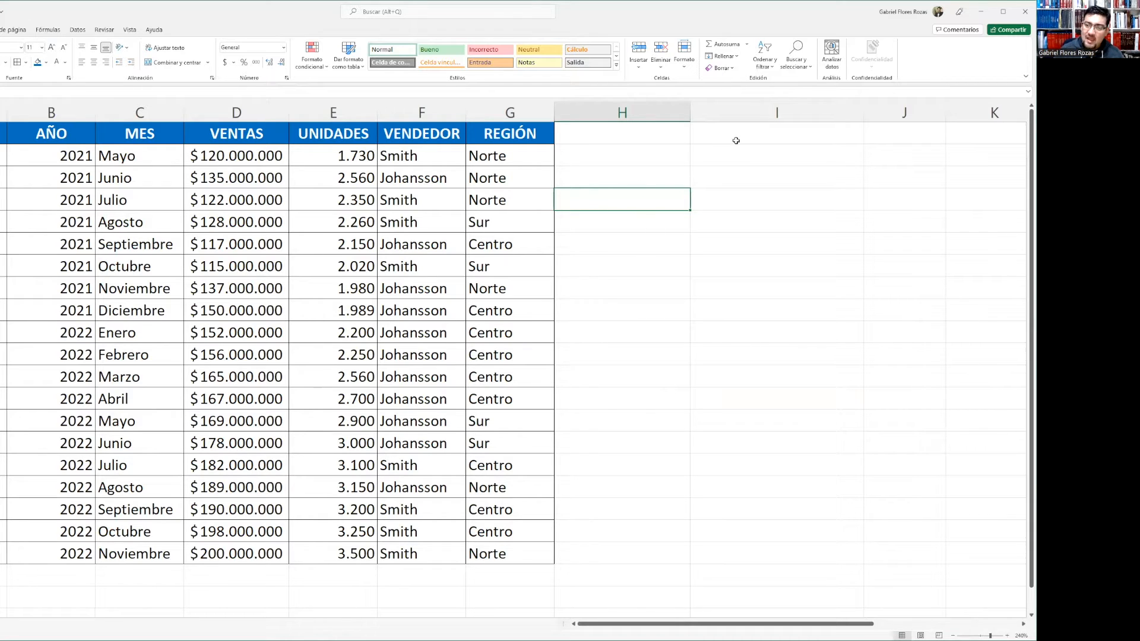
pyautogui.click(725, 156)
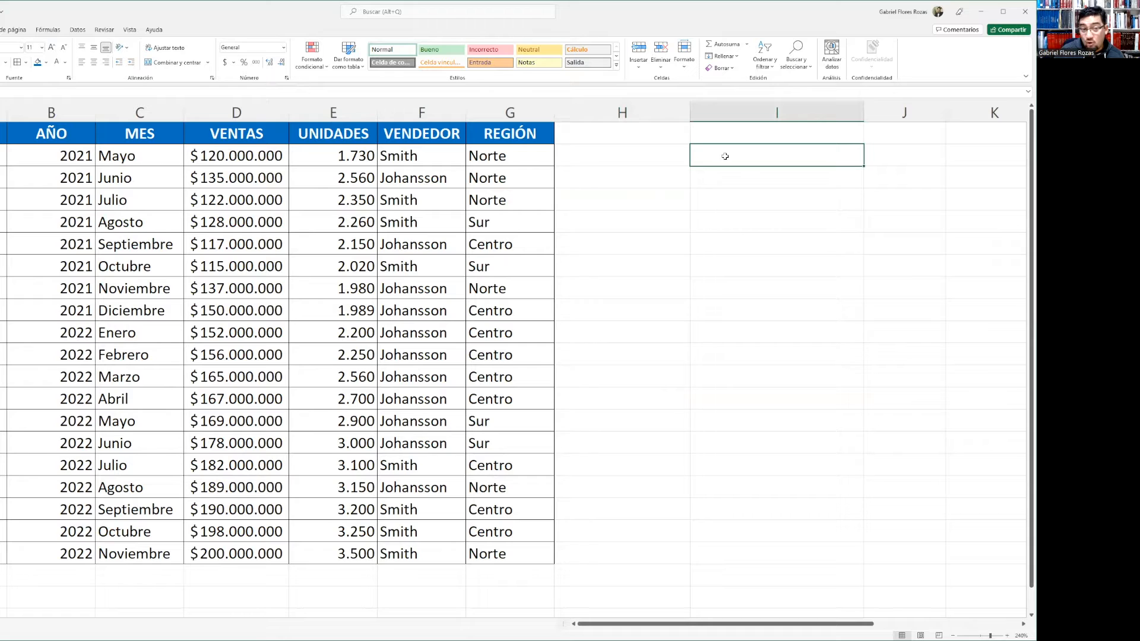
pyautogui.click(767, 184)
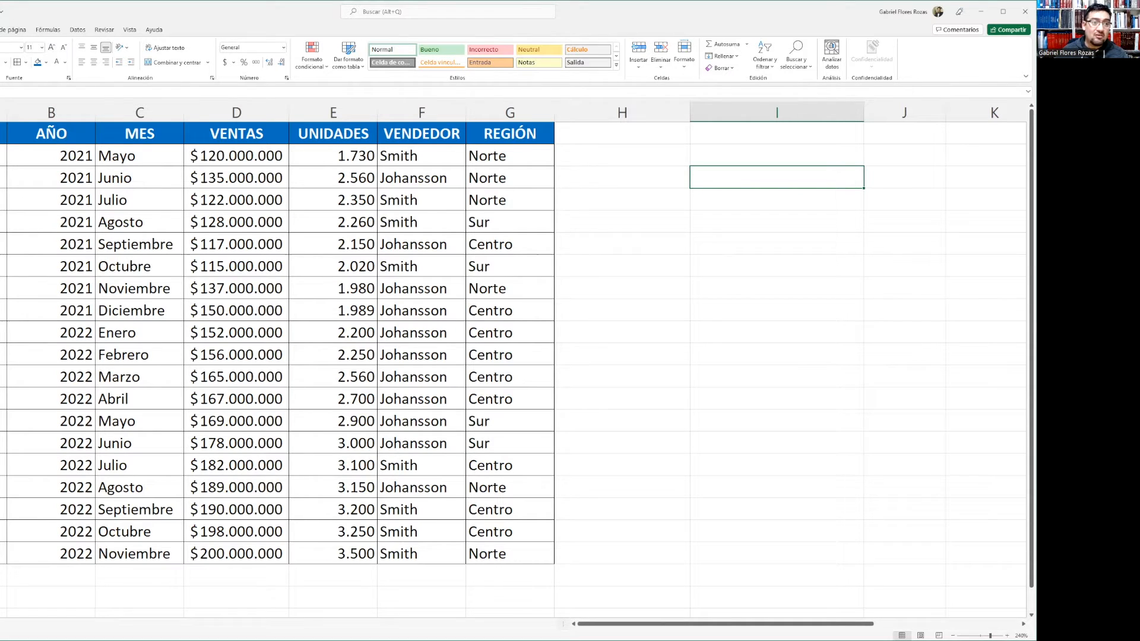
pyautogui.click(1, 30)
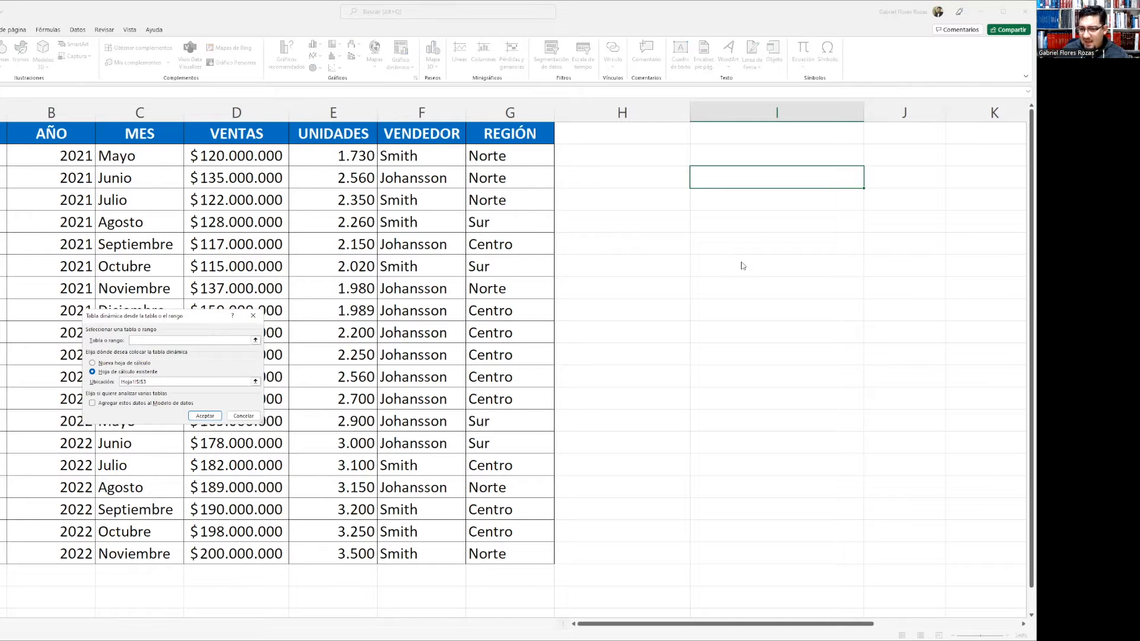
pyautogui.moveTo(686, 249); pyautogui.dragTo(683, 246)
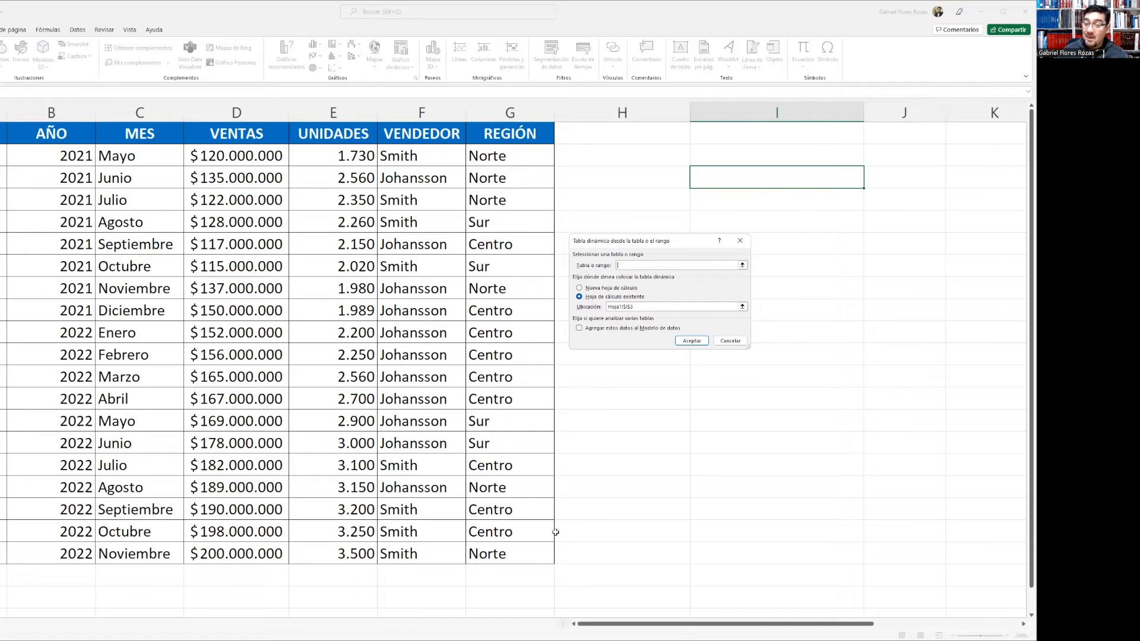
pyautogui.click(2, 133)
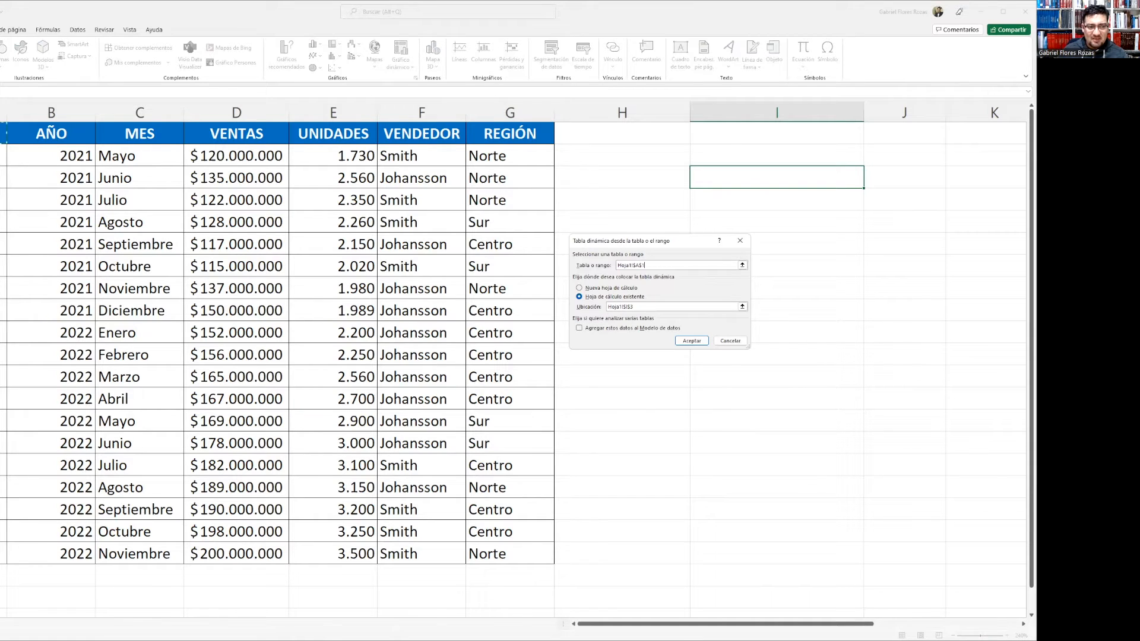
pyautogui.keyDown('shift'); pyautogui.click(516, 554); pyautogui.keyUp('shift')
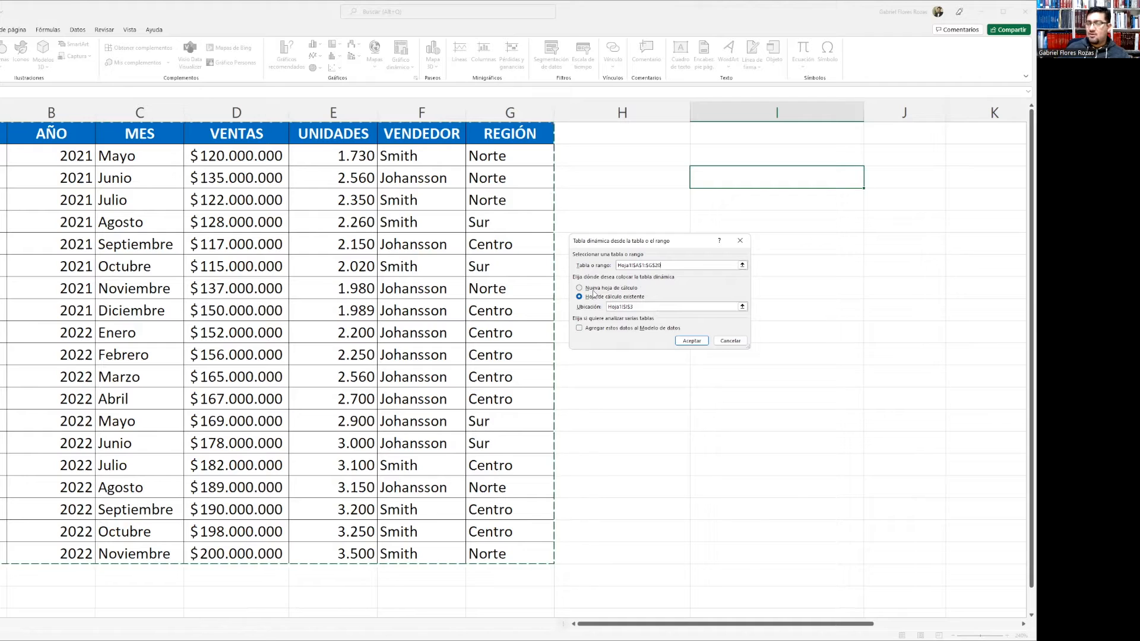
pyautogui.click(642, 307)
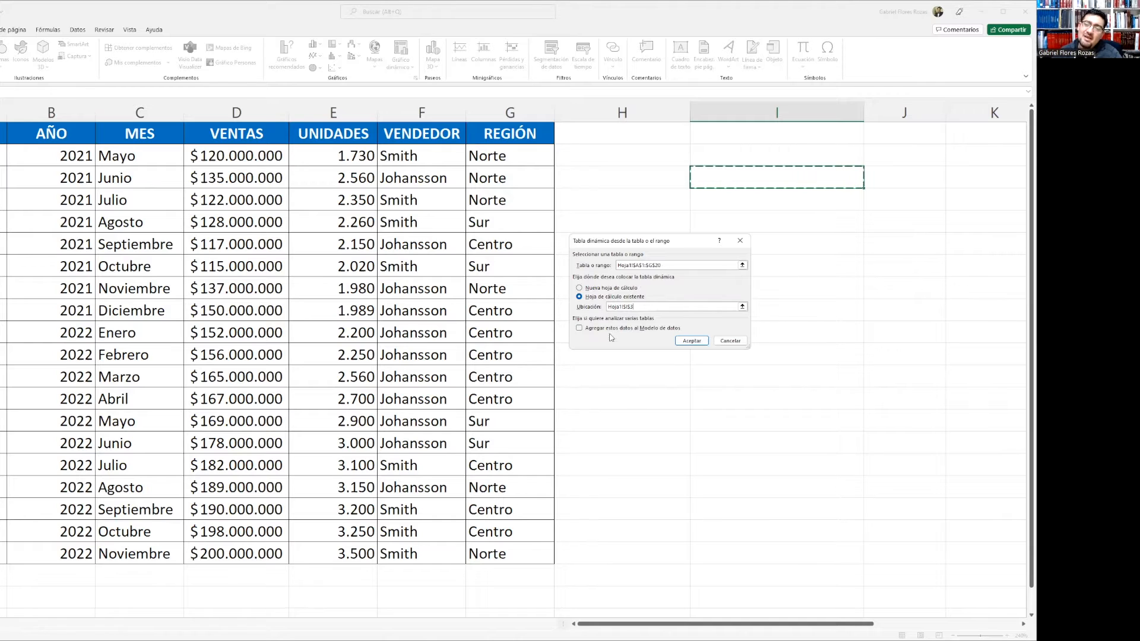
pyautogui.click(601, 290)
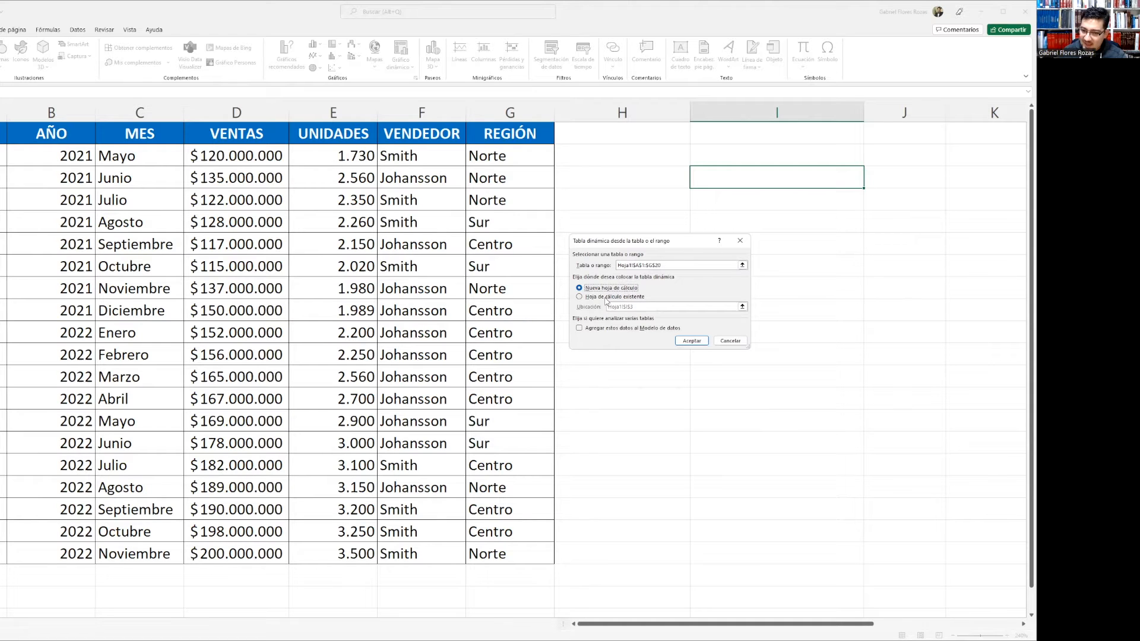
pyautogui.click(690, 341)
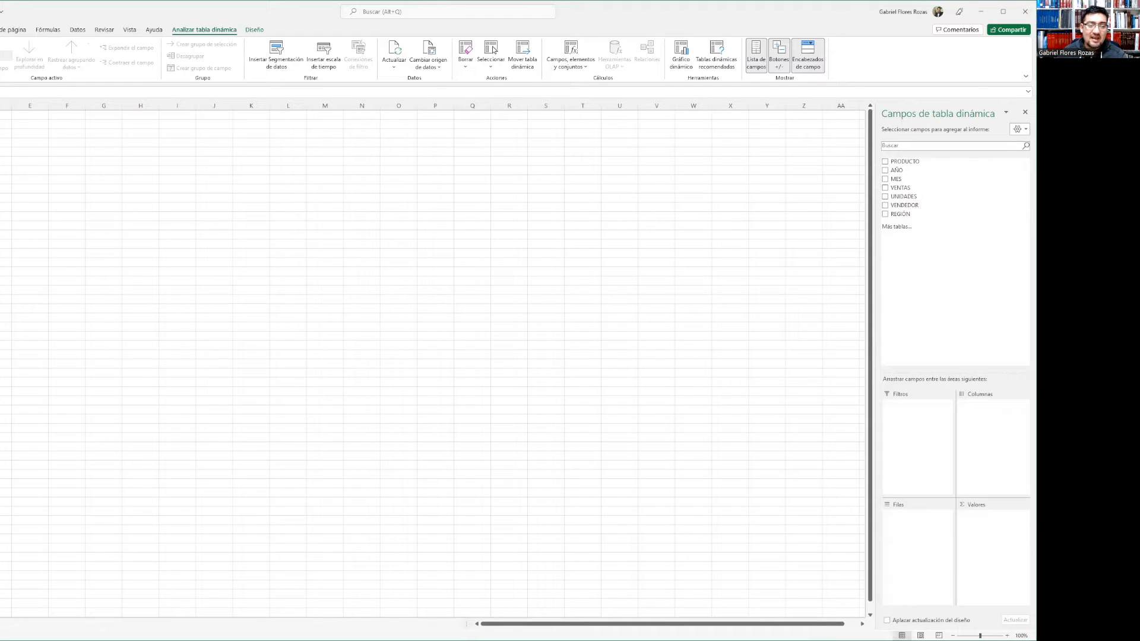
pyautogui.click(1007, 635)
pyautogui.click(1007, 636)
pyautogui.click(1007, 636)
pyautogui.click(1007, 635)
pyautogui.click(1007, 635)
pyautogui.click(1007, 635)
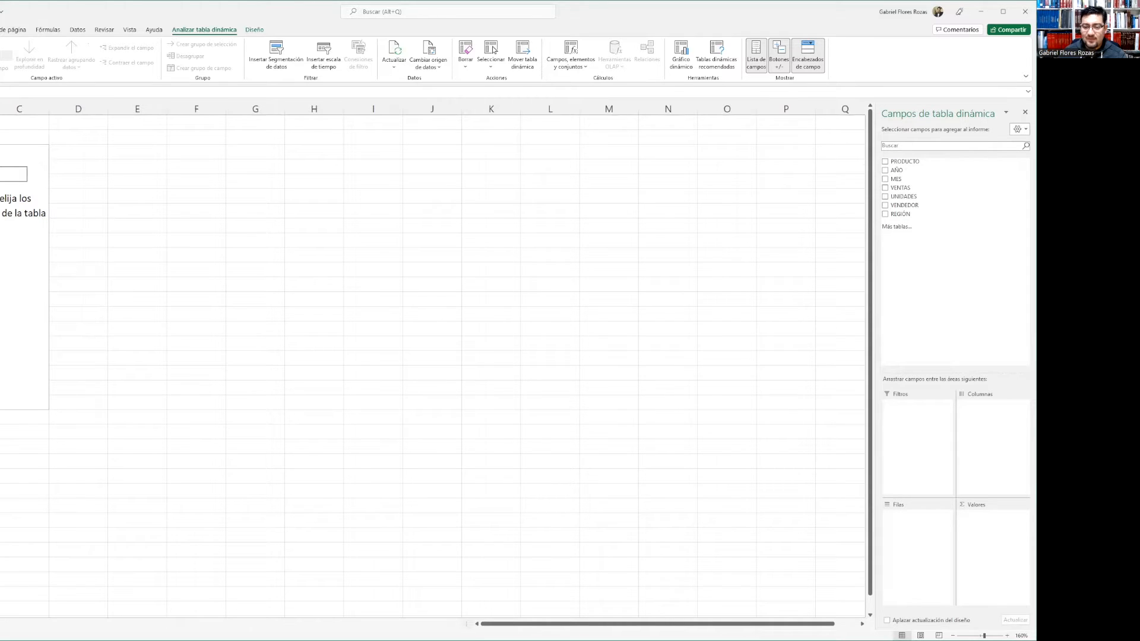
pyautogui.press('super+Left')
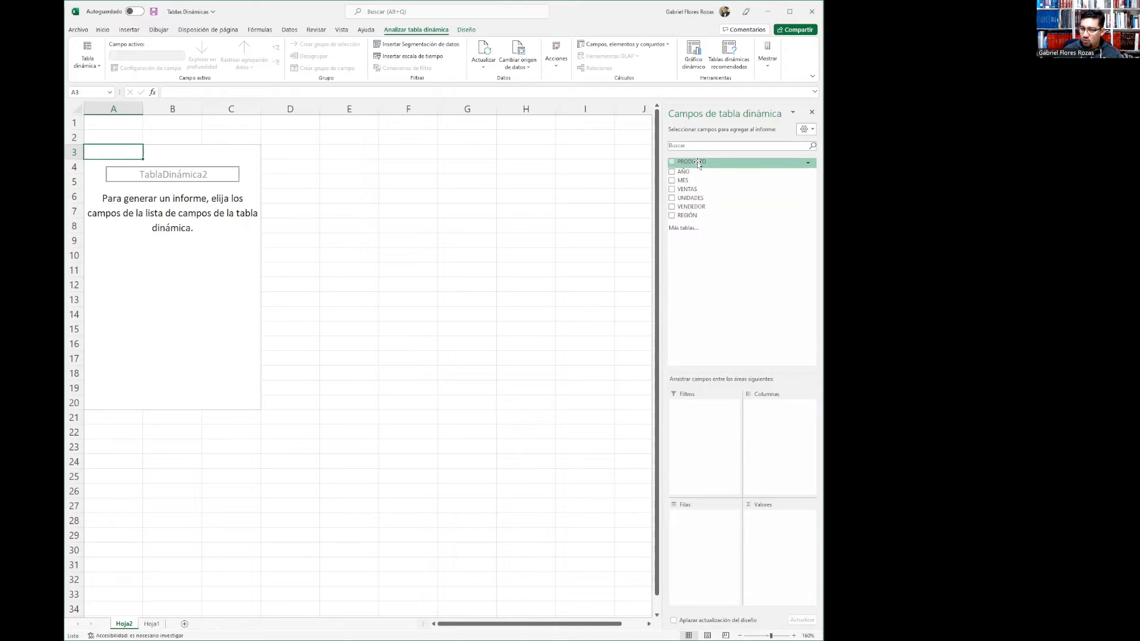
# Build the pivot table with PRODUCTO as rows, VENDEDOR as columns and VENTAS summed as values
pyautogui.moveTo(699, 165); pyautogui.dragTo(707, 553)
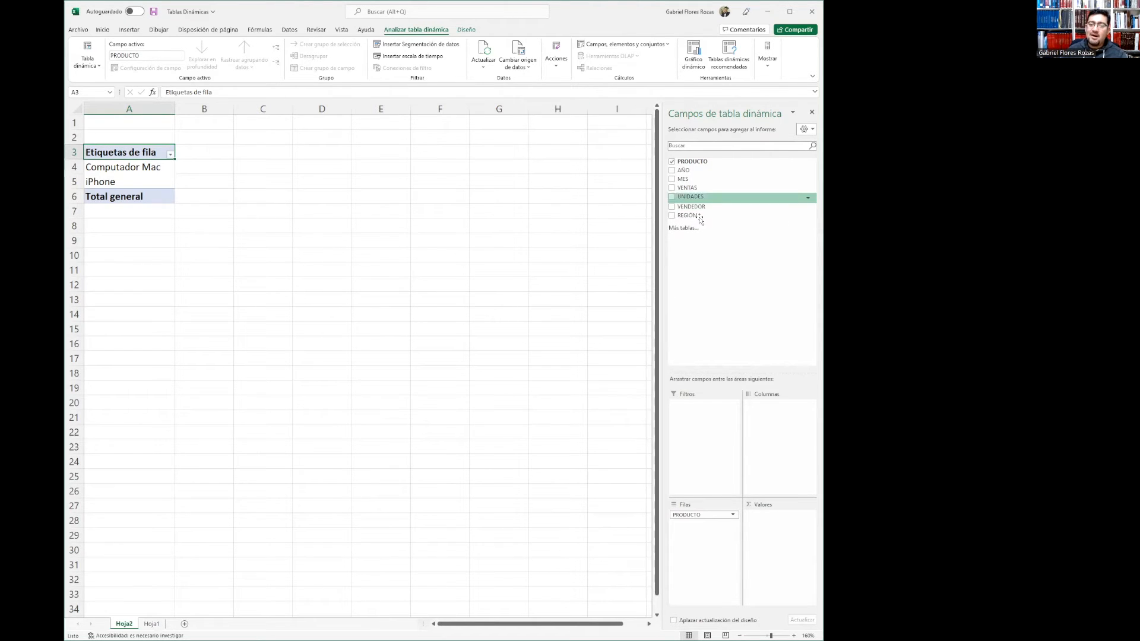
pyautogui.moveTo(696, 204); pyautogui.dragTo(783, 430)
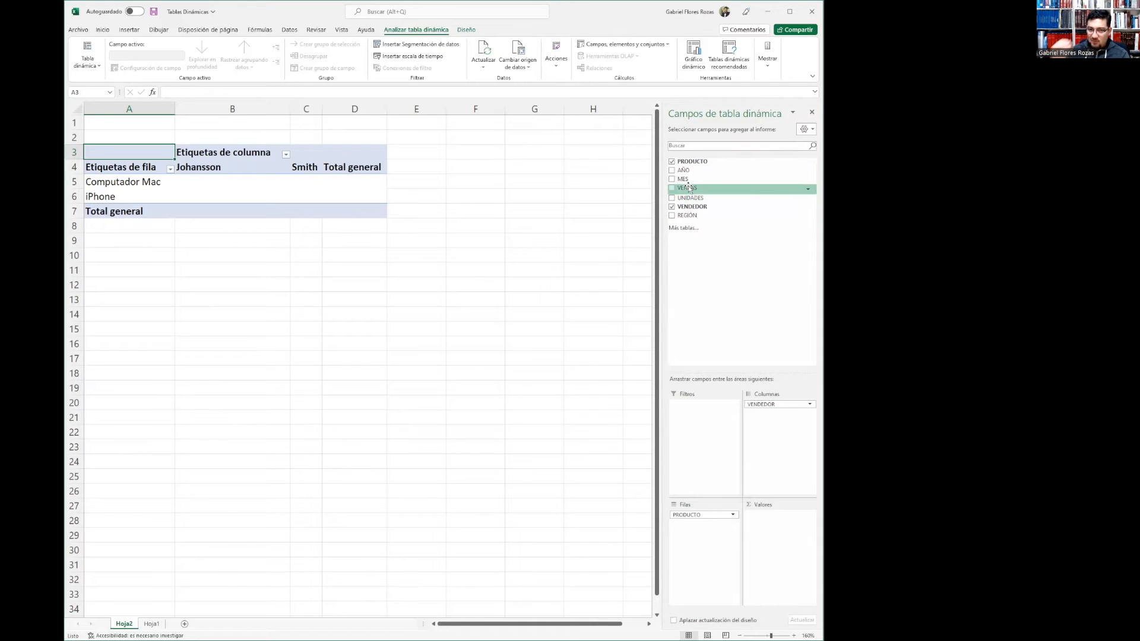
pyautogui.moveTo(689, 187); pyautogui.dragTo(775, 543)
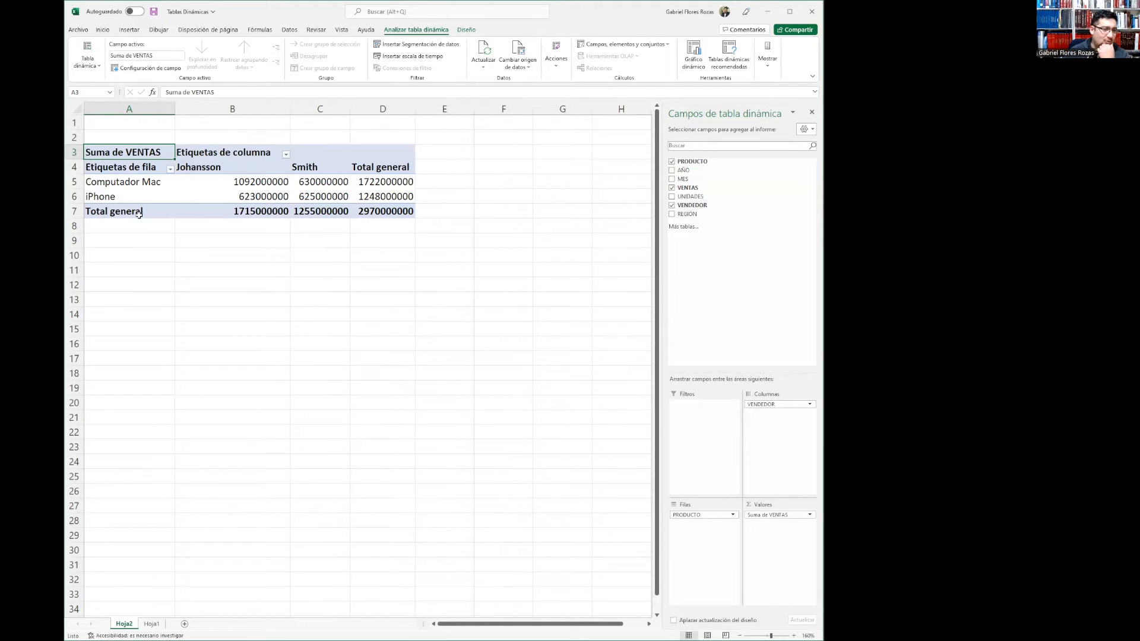
# Format the pivot table's value cells B5:D7 as Number with a thousands separator
pyautogui.moveTo(254, 178); pyautogui.dragTo(386, 212)
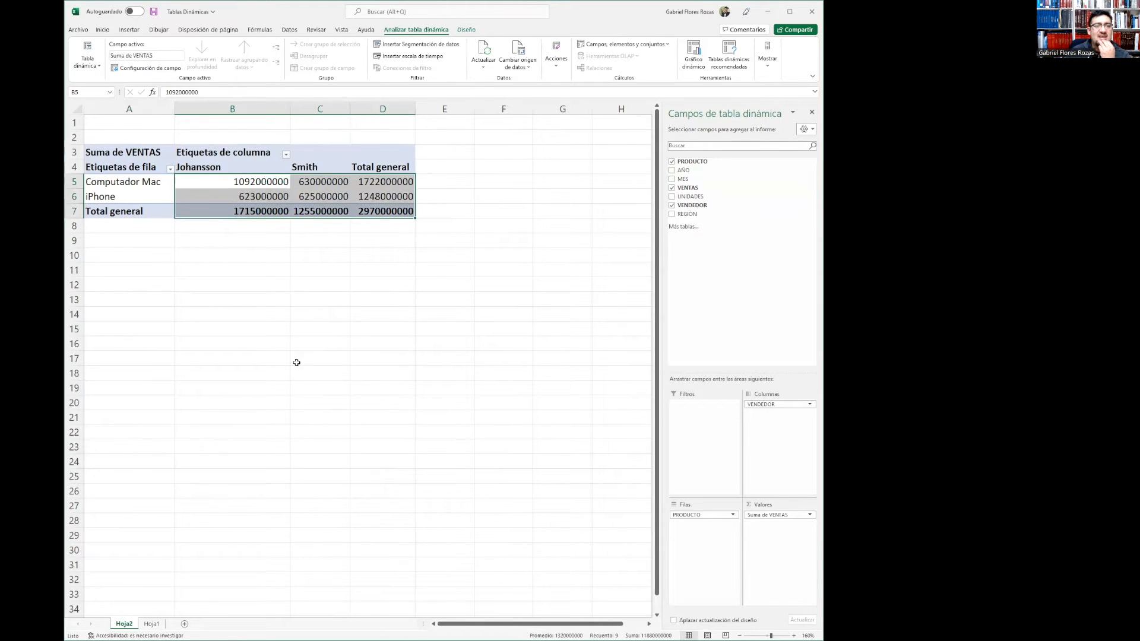
pyautogui.rightClick(326, 182)
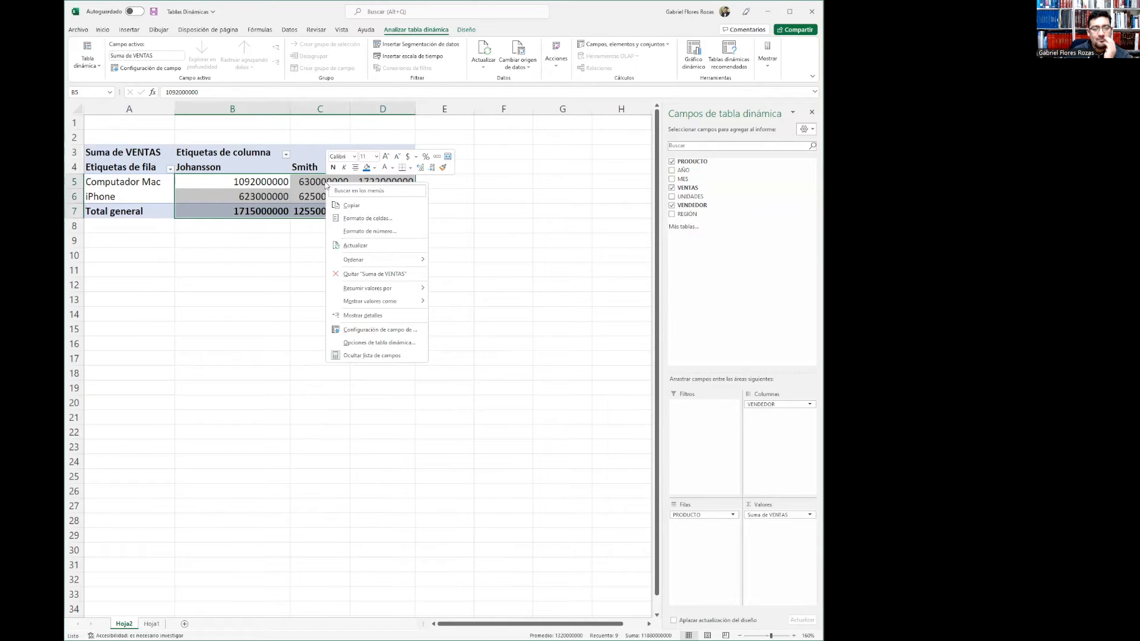
pyautogui.click(360, 218)
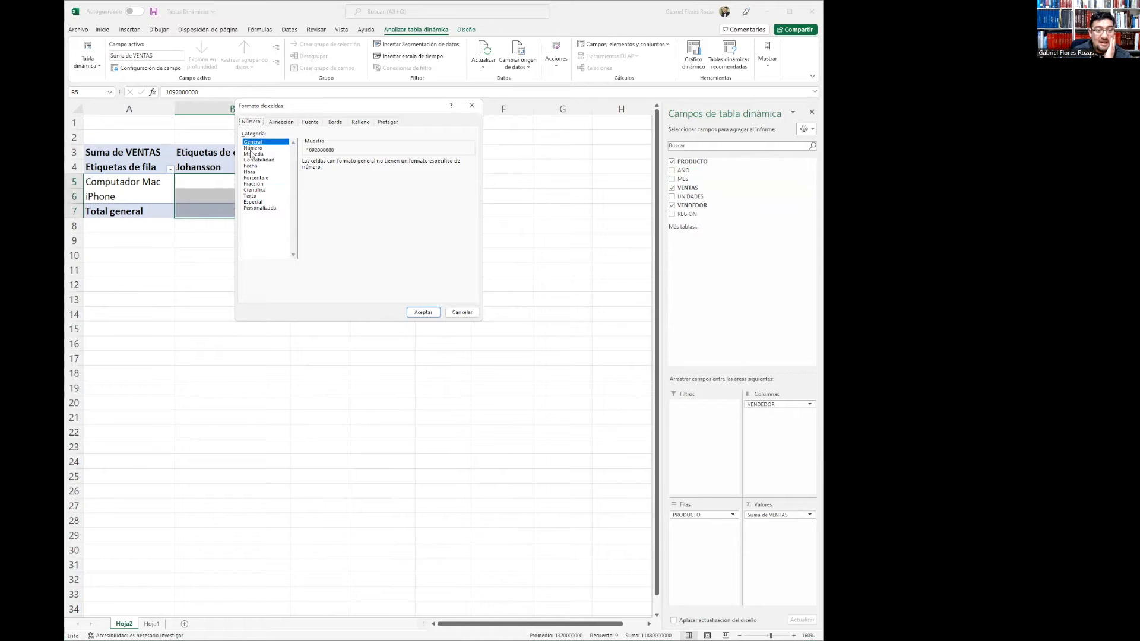
pyautogui.click(254, 148)
pyautogui.click(342, 174)
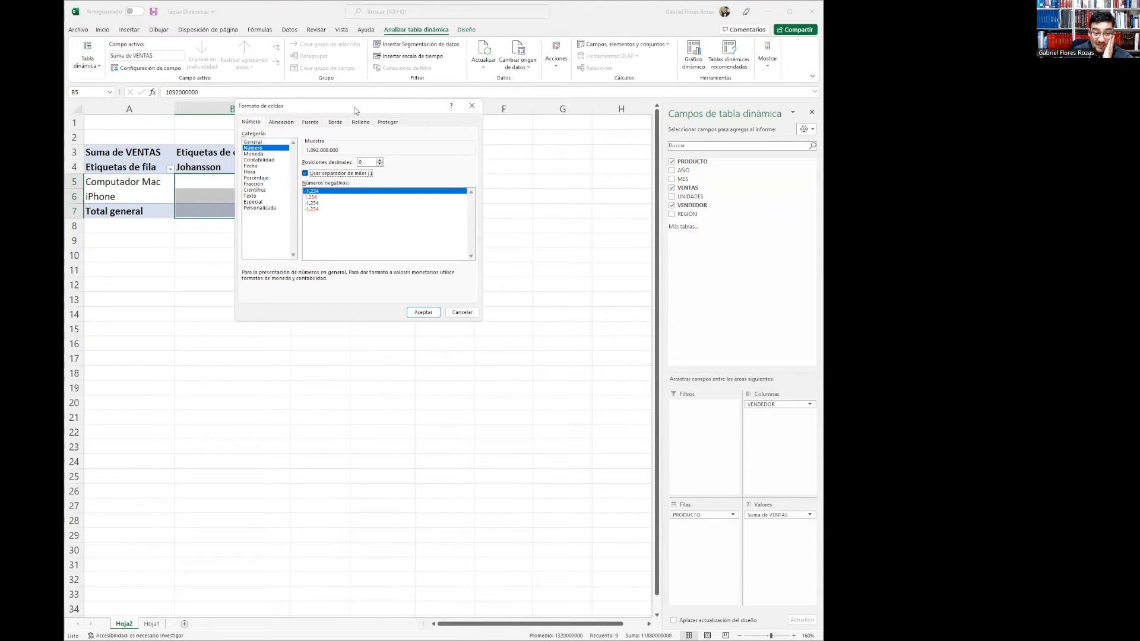
pyautogui.moveTo(356, 111); pyautogui.dragTo(397, 259)
pyautogui.click(463, 459)
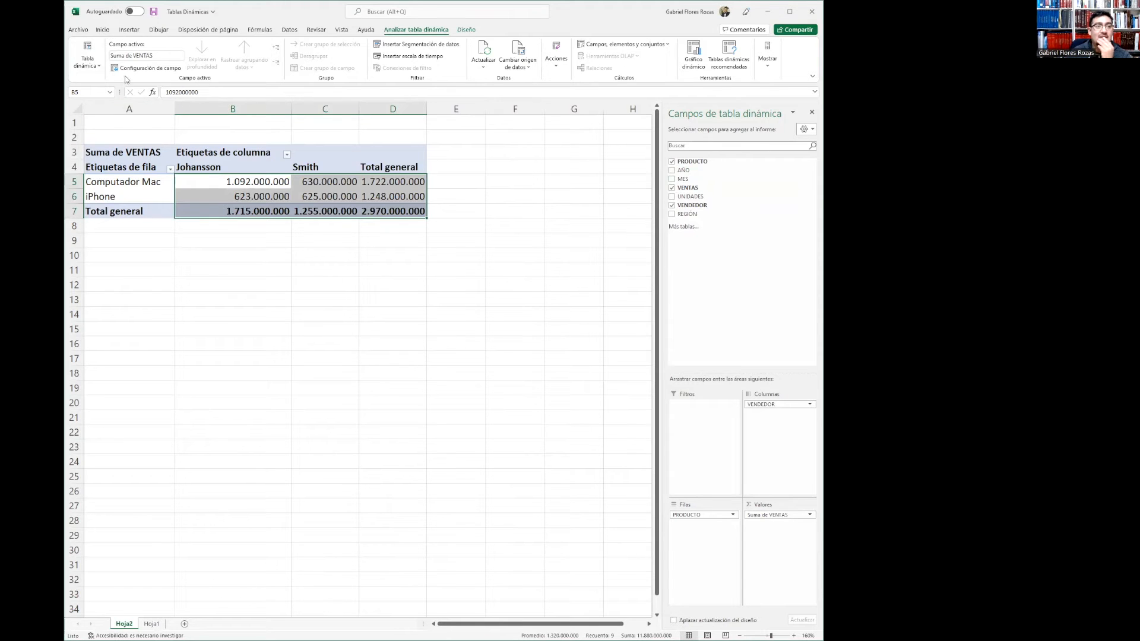
# Apply the accounting currency format to the pivot table's value cells
pyautogui.click(102, 30)
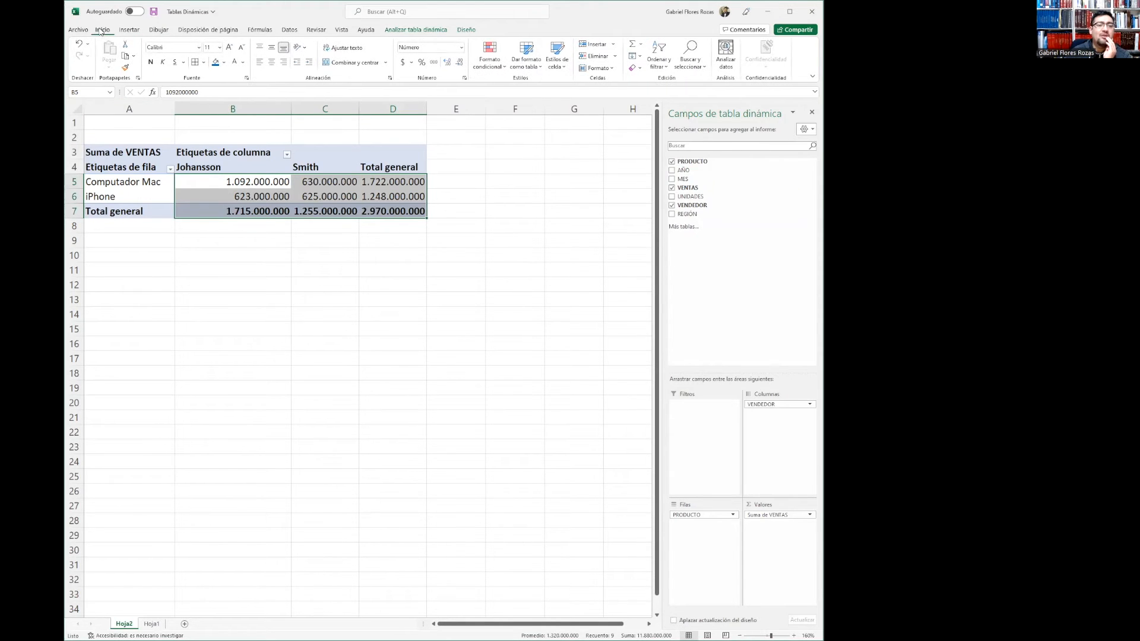
pyautogui.click(403, 62)
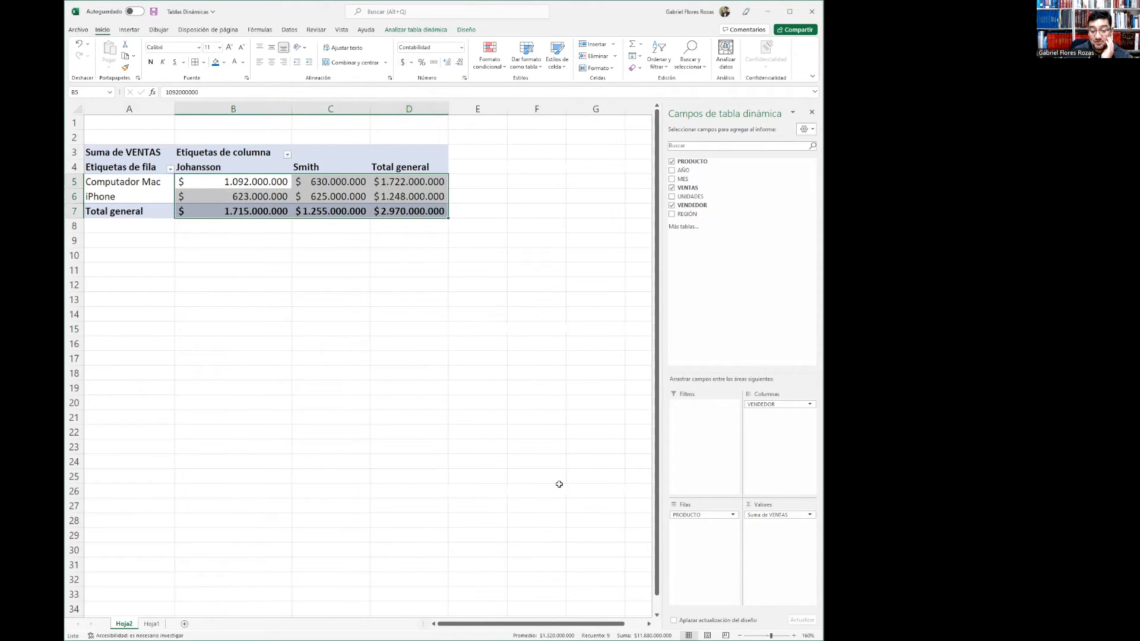
pyautogui.click(793, 634)
pyautogui.click(793, 634)
pyautogui.click(793, 635)
pyautogui.click(794, 634)
pyautogui.click(793, 634)
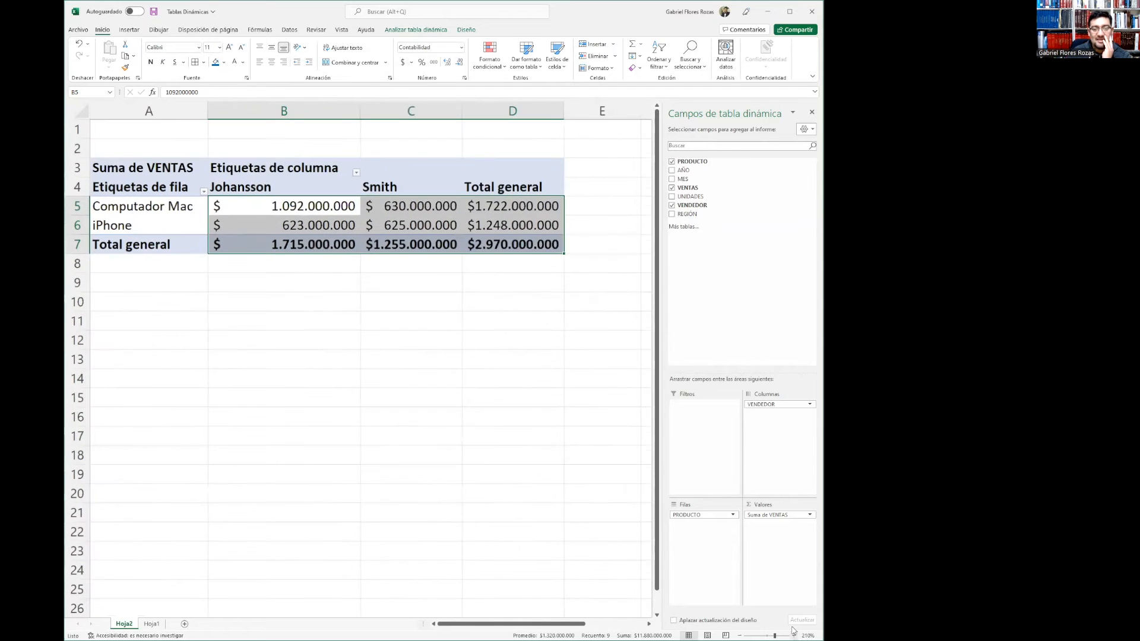
# Add the REGION field to the pivot table's columns beneath VENDEDOR
pyautogui.click(422, 387)
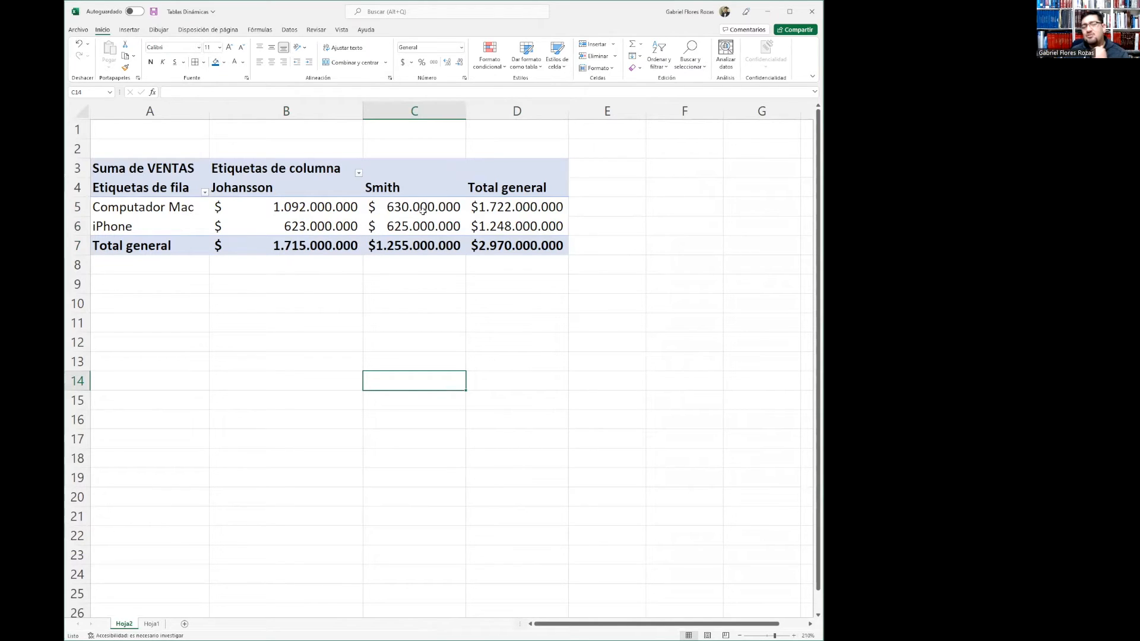
pyautogui.moveTo(422, 209)
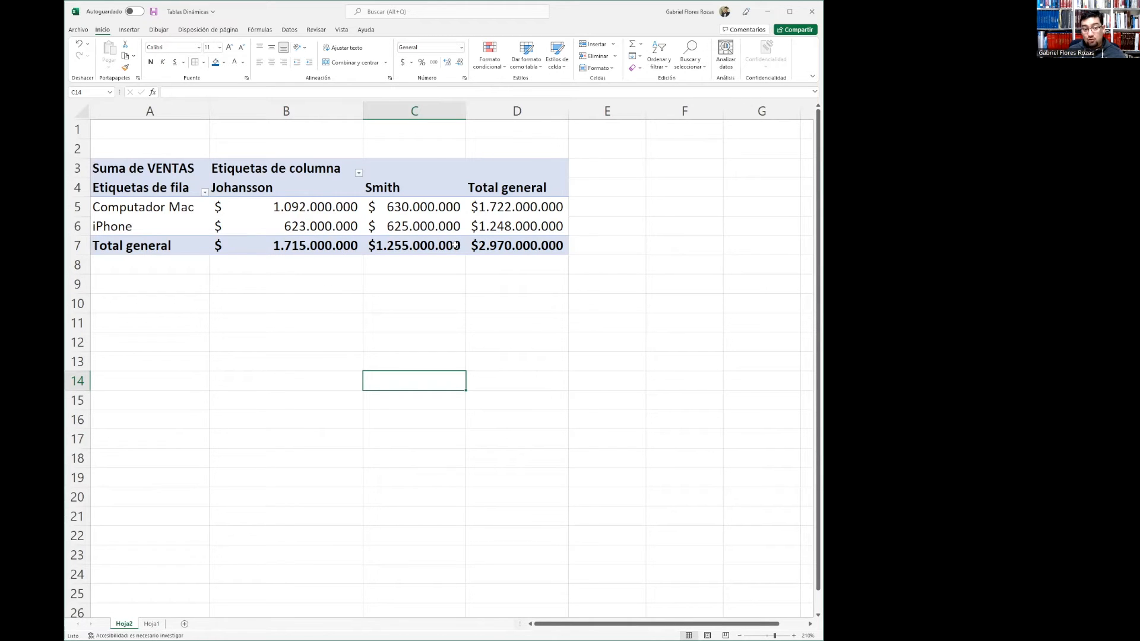
pyautogui.moveTo(560, 250)
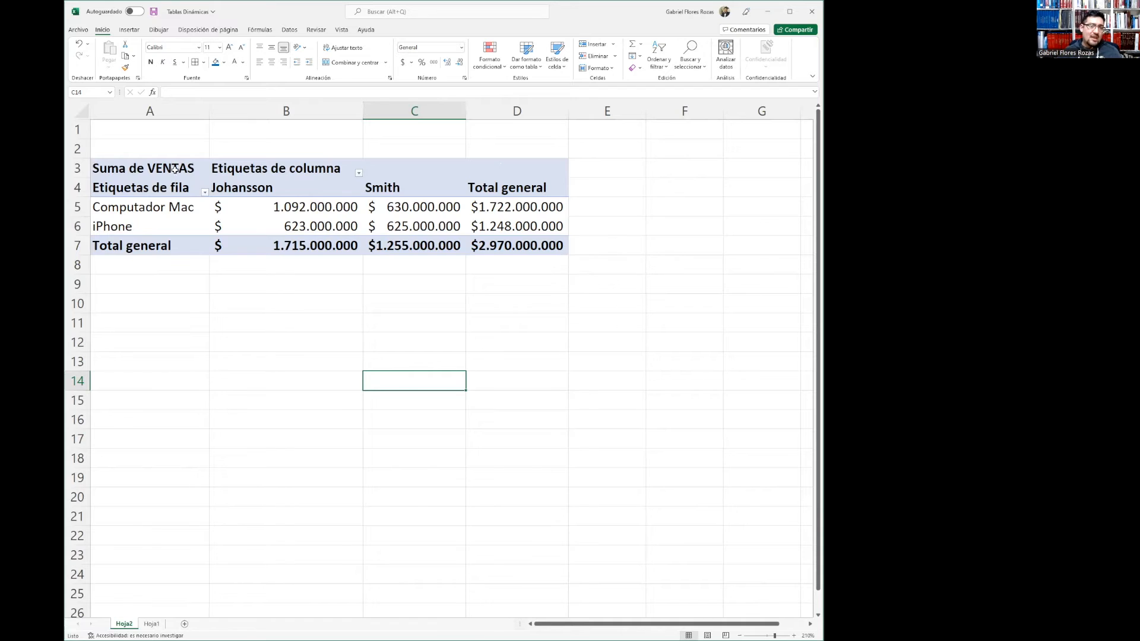
pyautogui.moveTo(123, 168); pyautogui.dragTo(536, 249)
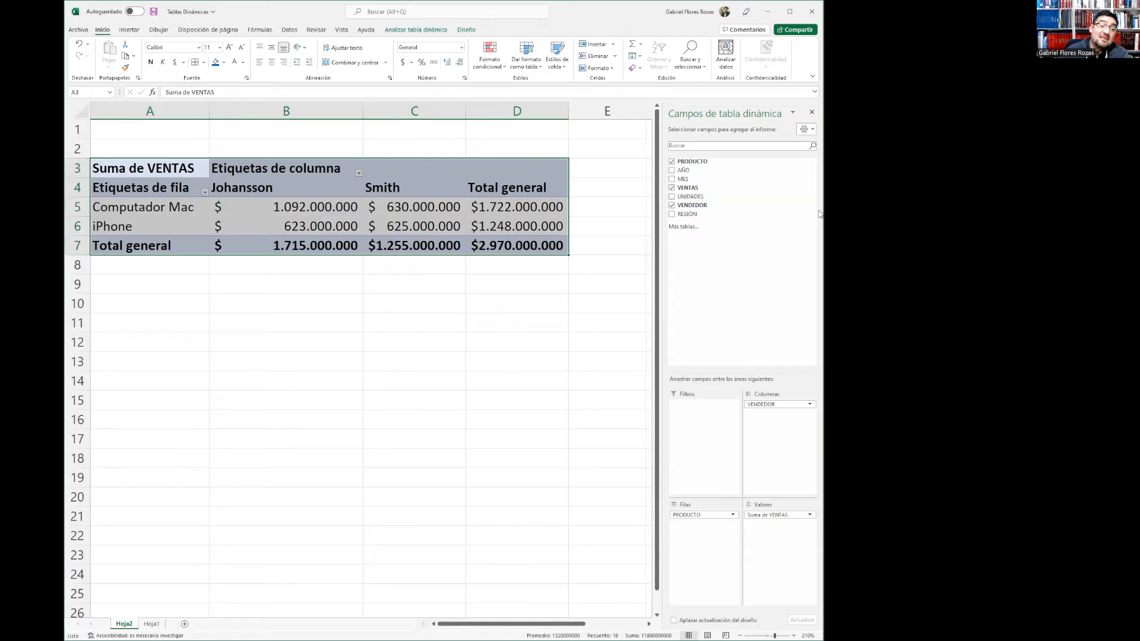
pyautogui.moveTo(688, 215); pyautogui.dragTo(790, 442)
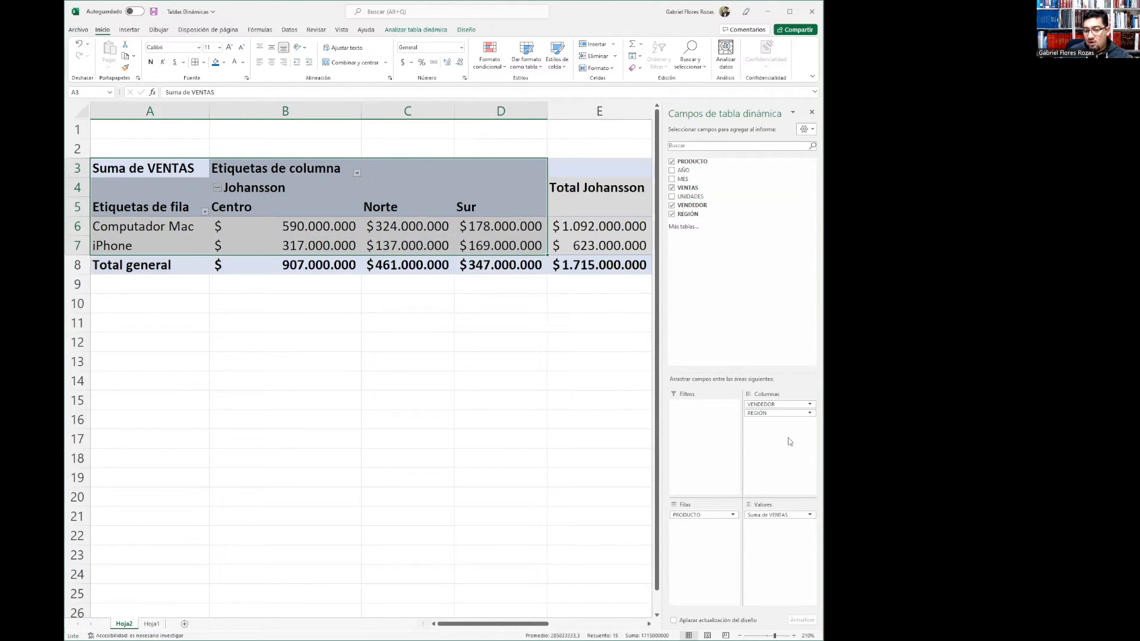
# Scroll across the pivot table to examine the regional subtotal columns for each seller
pyautogui.click(339, 348)
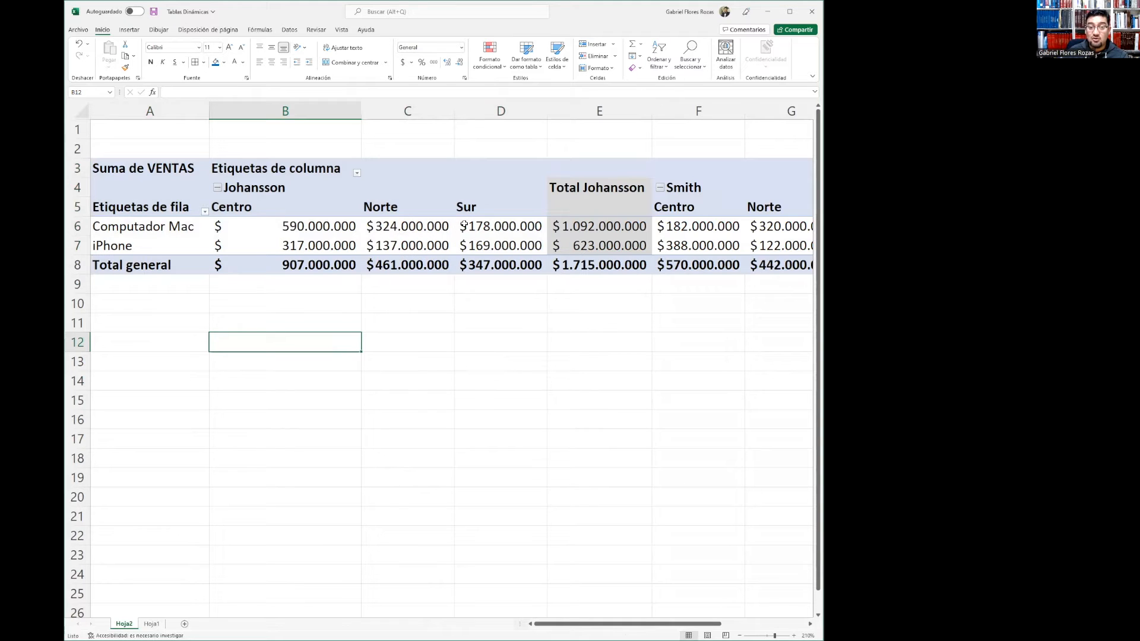
pyautogui.moveTo(465, 224)
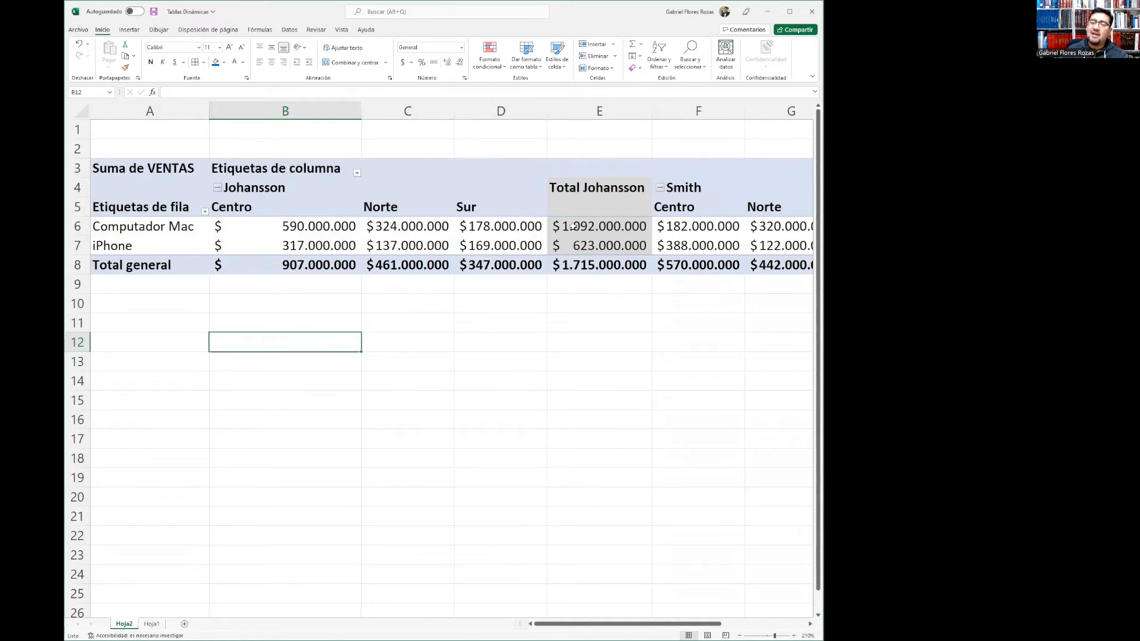
pyautogui.moveTo(560, 226)
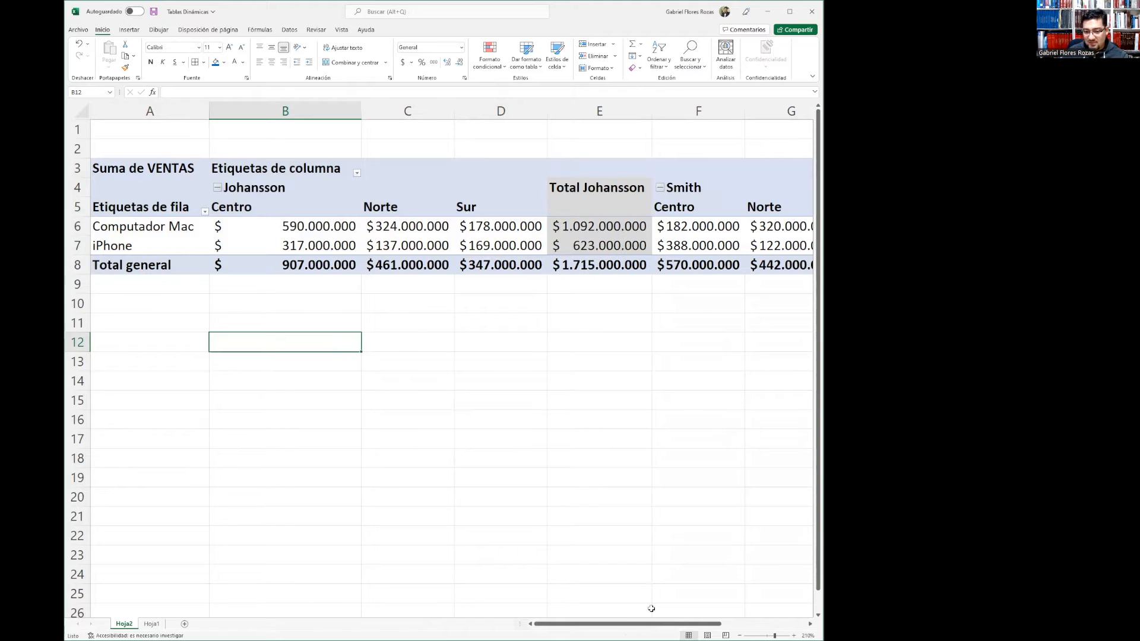
pyautogui.moveTo(659, 625); pyautogui.dragTo(755, 604)
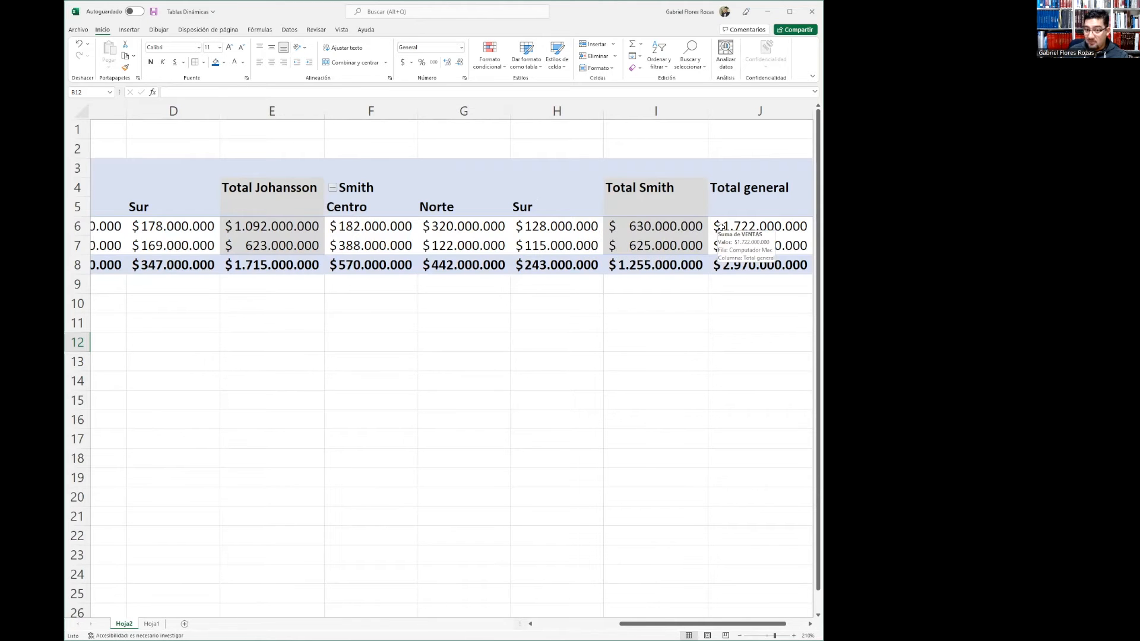
pyautogui.moveTo(724, 625); pyautogui.dragTo(638, 626)
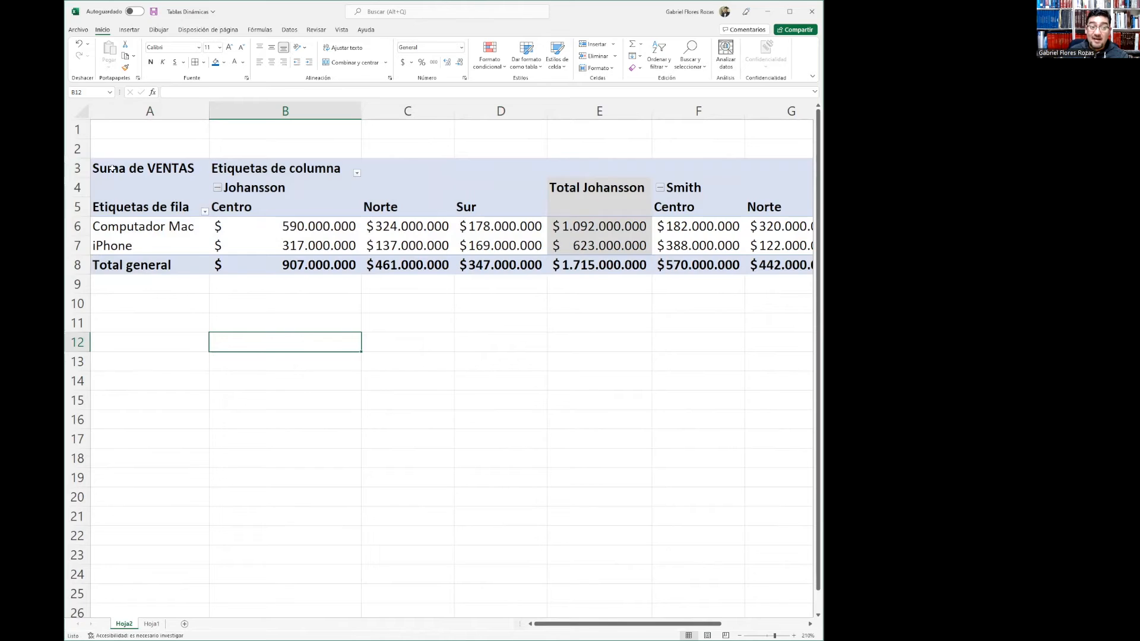
# Change the VENTAS value field to summarize by Promedio instead of Suma
pyautogui.click(170, 173)
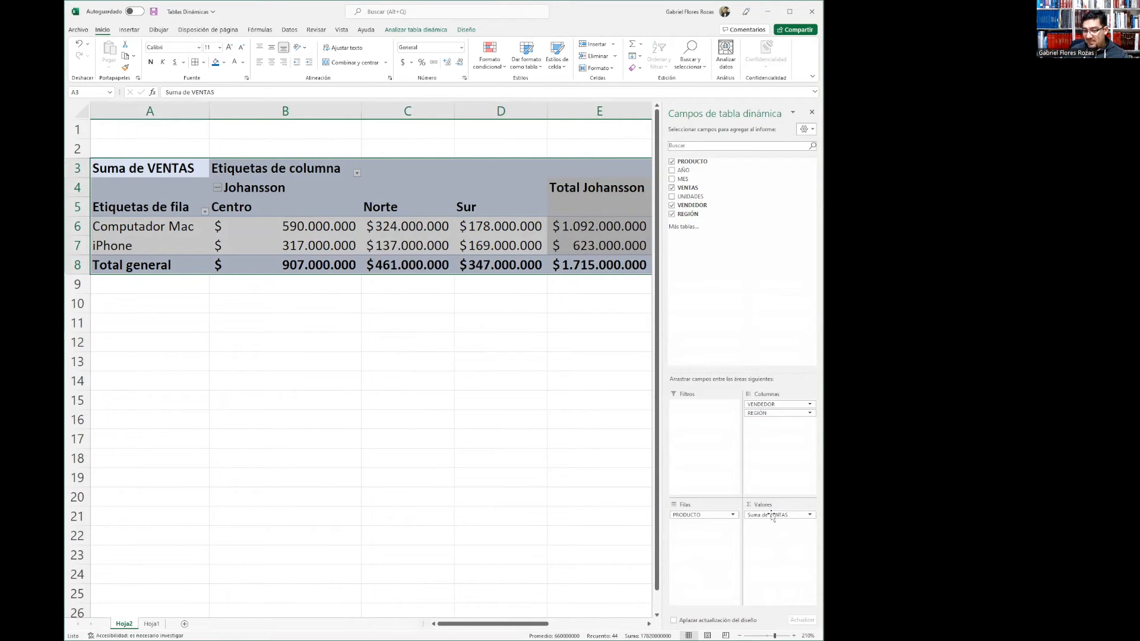
pyautogui.click(810, 516)
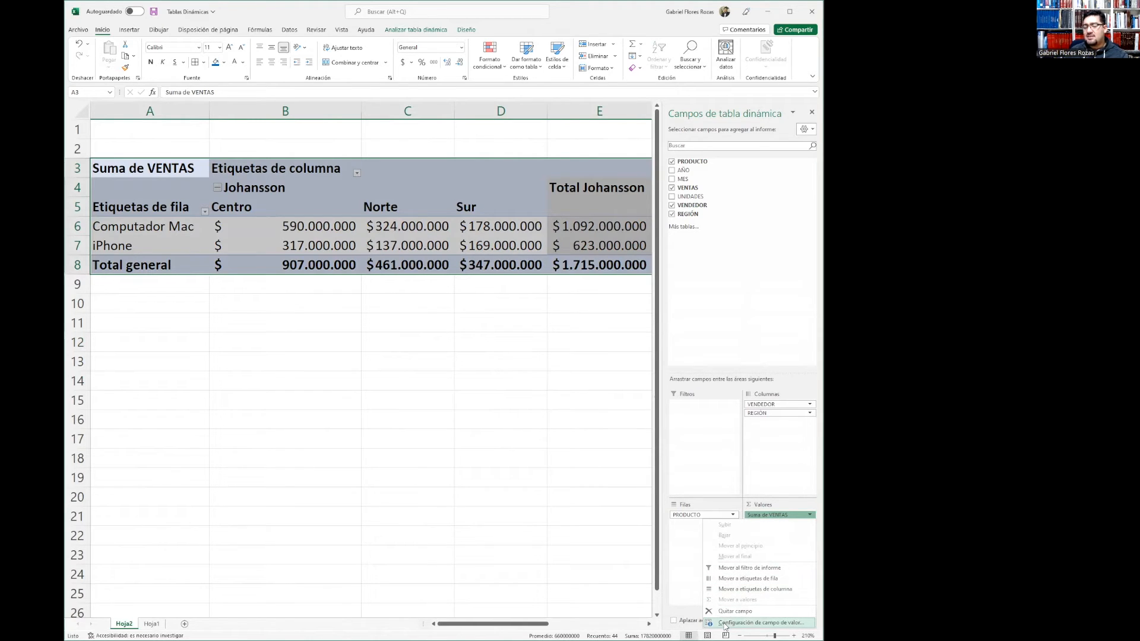
pyautogui.click(788, 625)
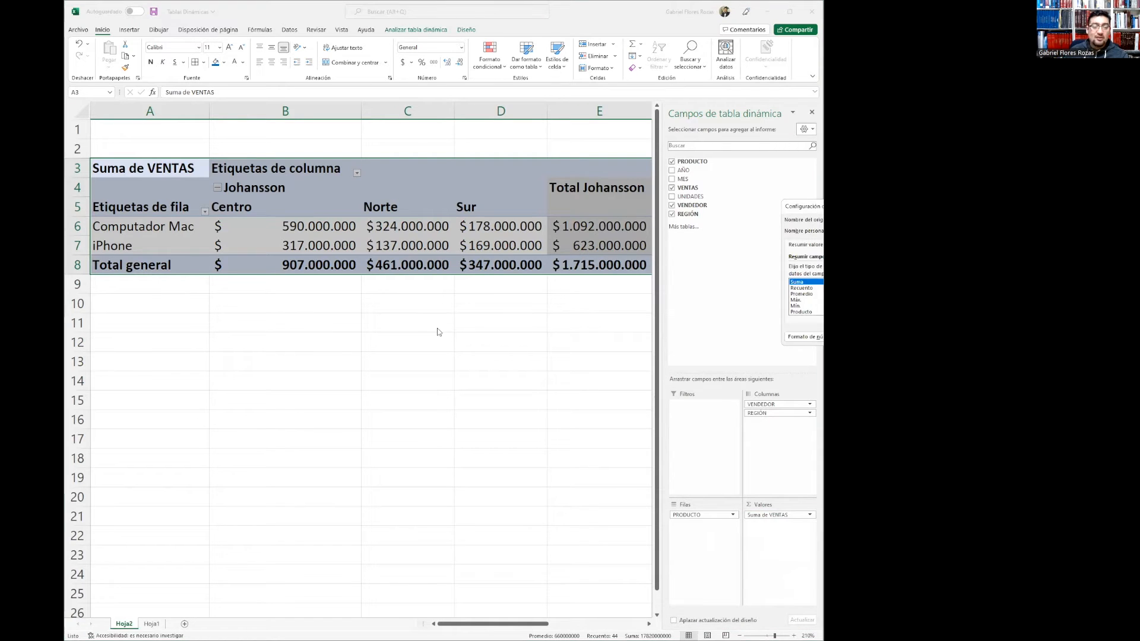
pyautogui.moveTo(889, 211); pyautogui.dragTo(438, 329)
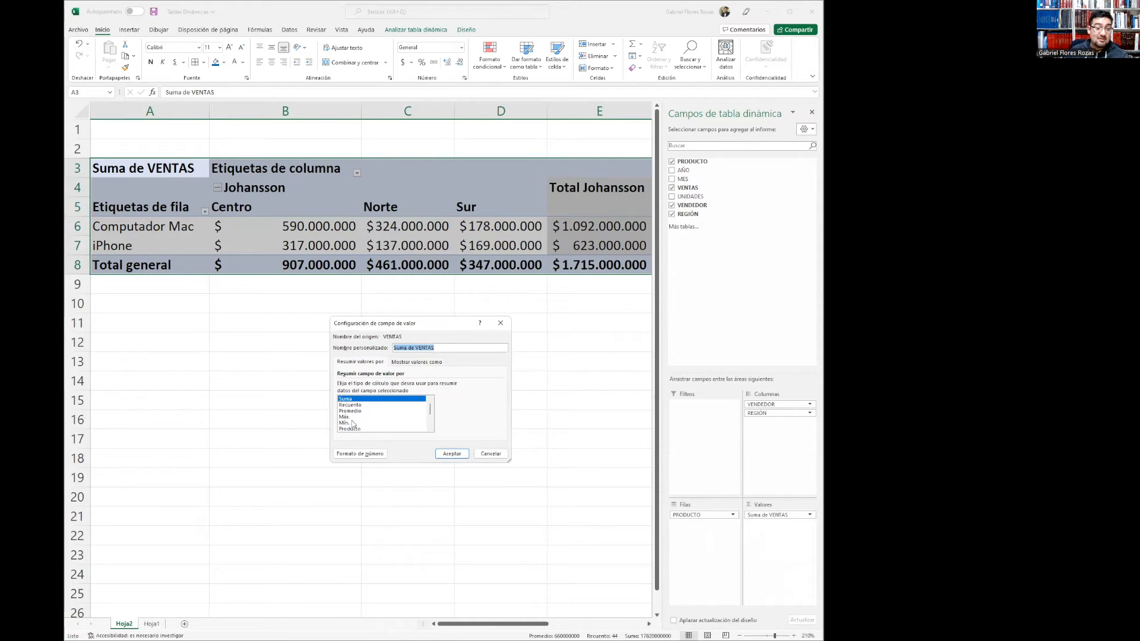
pyautogui.moveTo(431, 412); pyautogui.dragTo(431, 421)
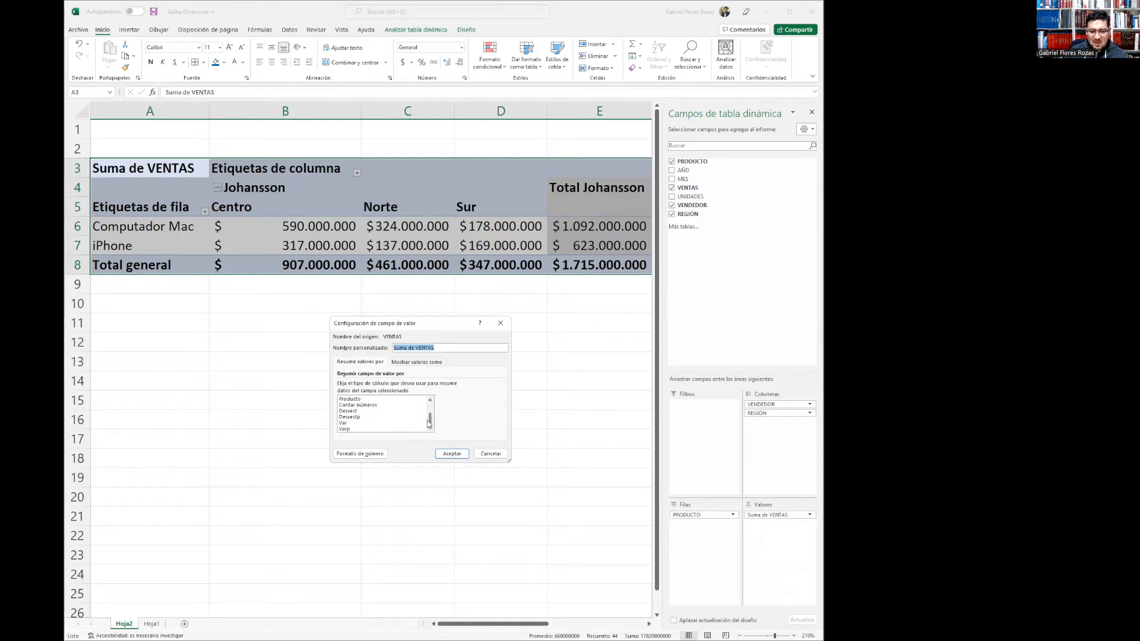
pyautogui.moveTo(428, 424); pyautogui.dragTo(429, 406)
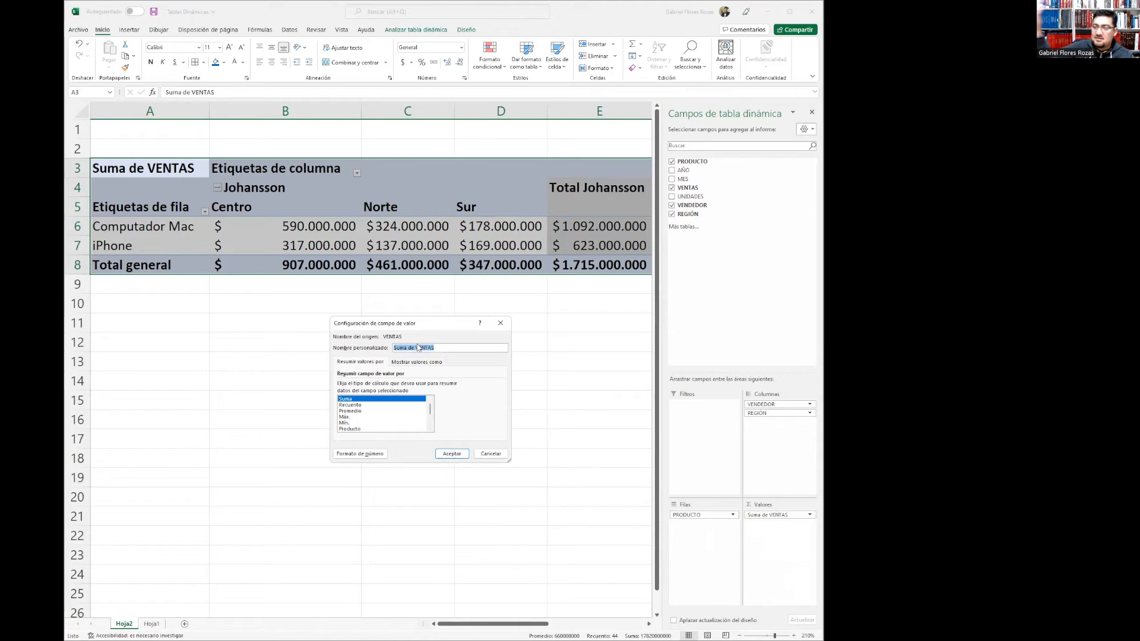
pyautogui.click(352, 410)
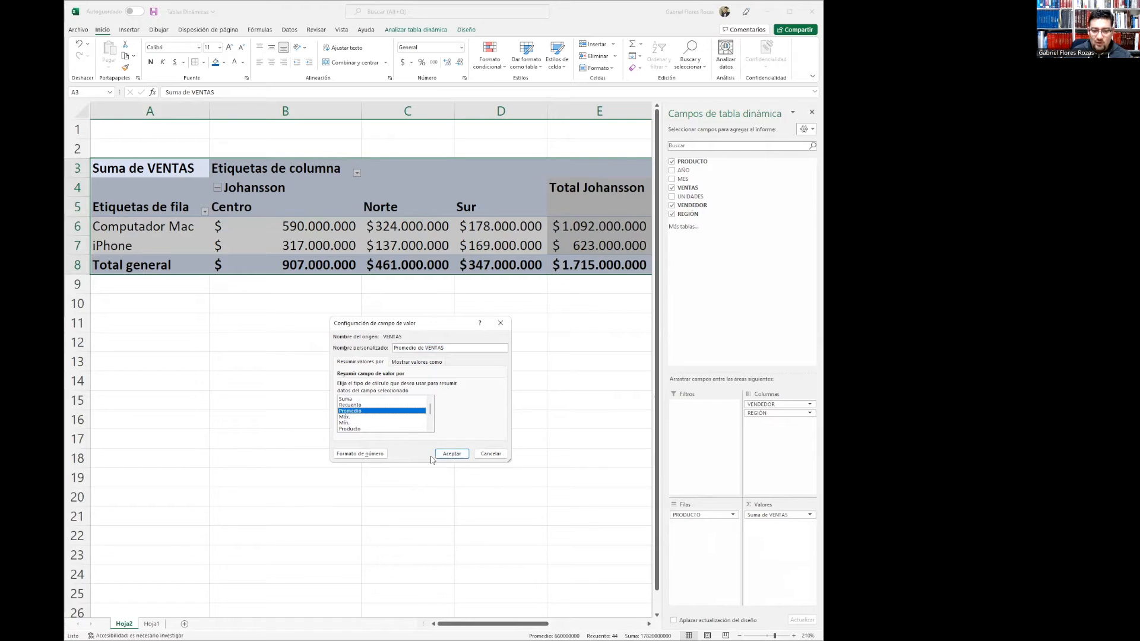
pyautogui.click(453, 454)
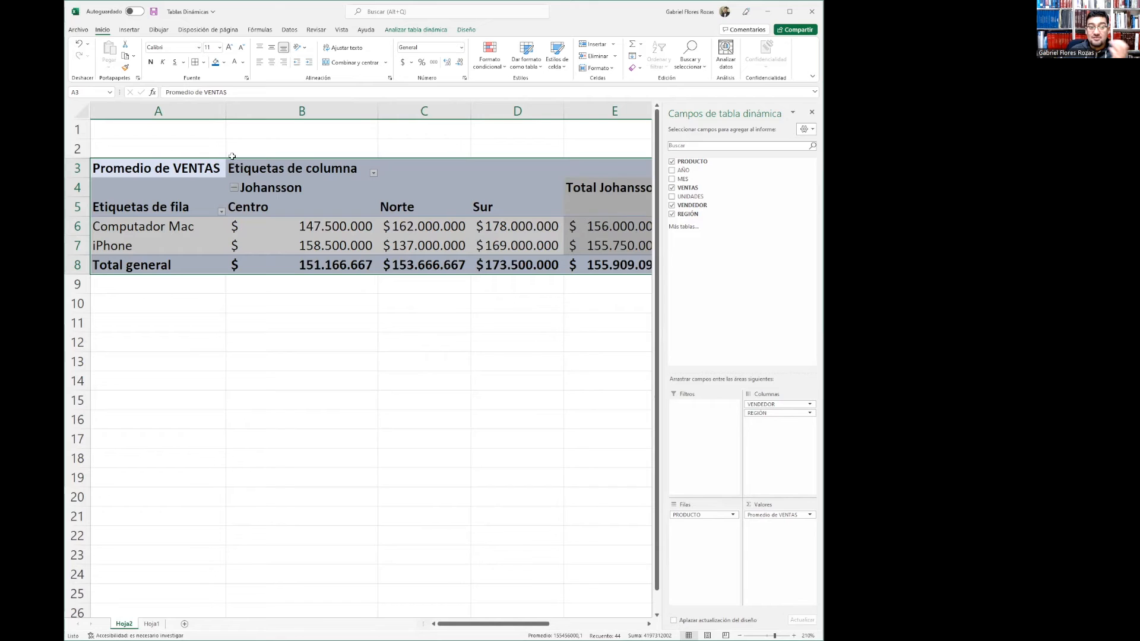
# Remove REGION from the pivot columns and set the VENTAS value field back to Suma
pyautogui.moveTo(292, 232)
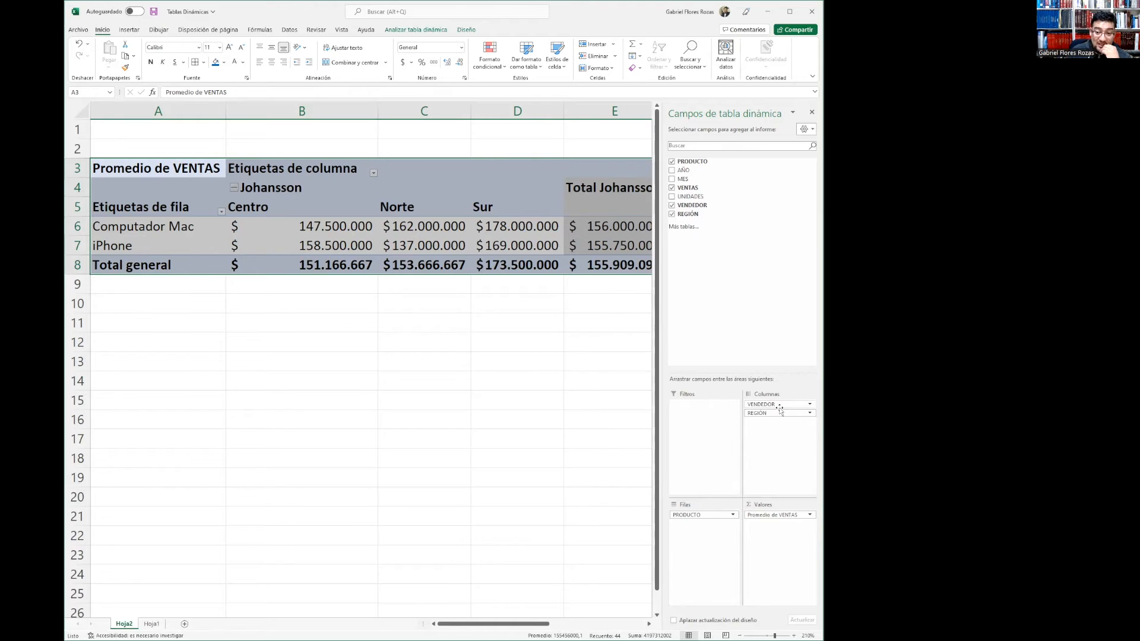
pyautogui.moveTo(765, 416); pyautogui.dragTo(739, 245)
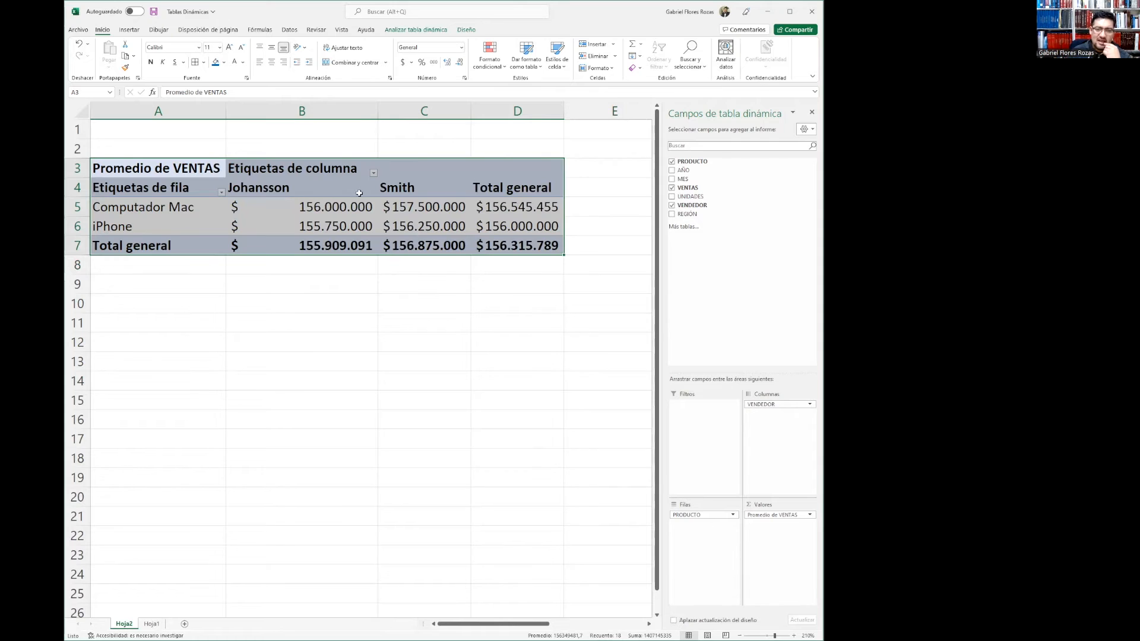
pyautogui.moveTo(420, 209)
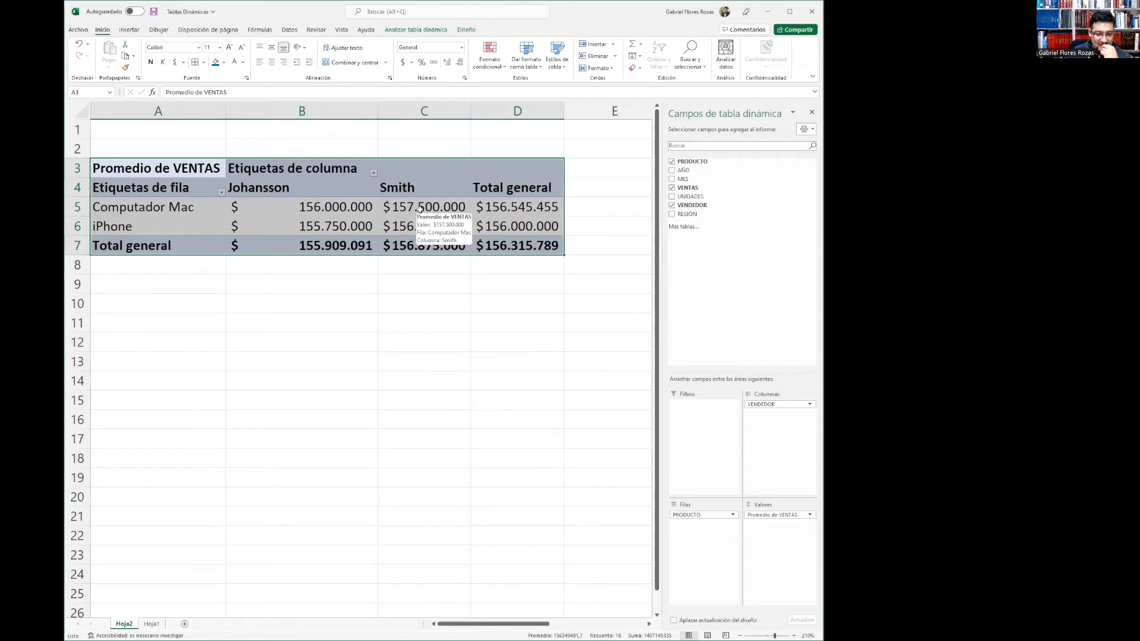
pyautogui.click(810, 516)
pyautogui.click(754, 623)
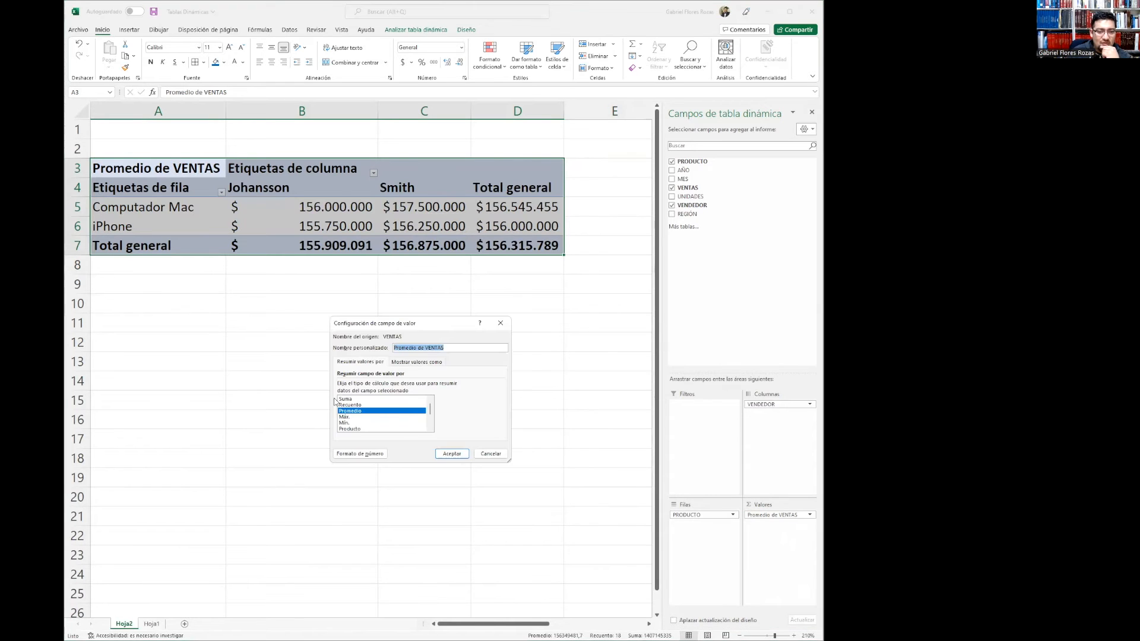
pyautogui.click(349, 399)
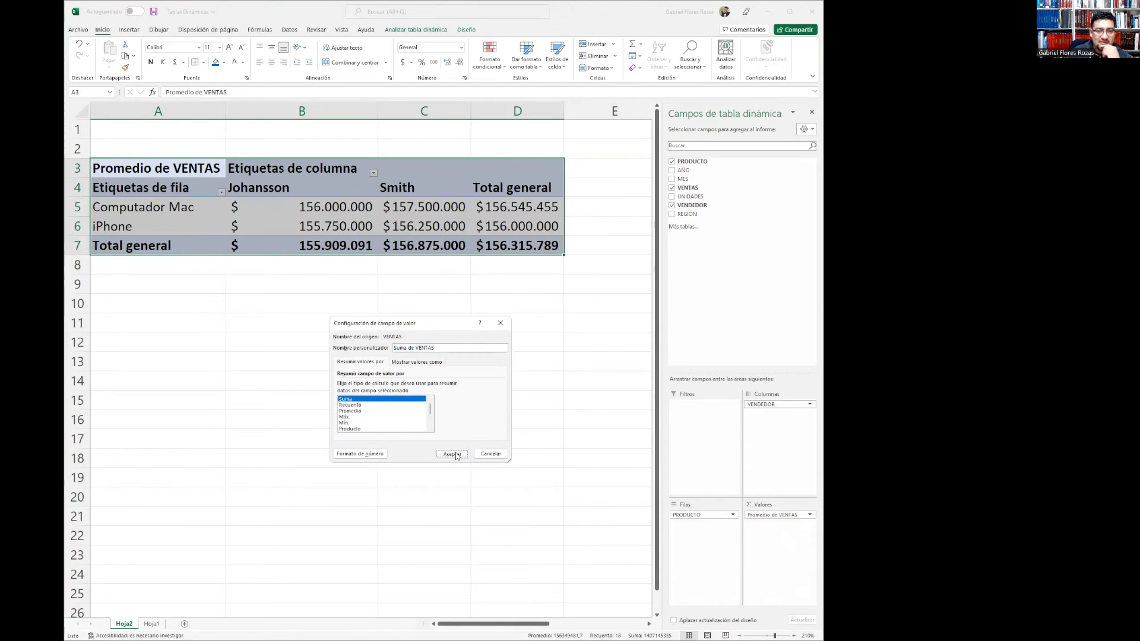
pyautogui.click(452, 454)
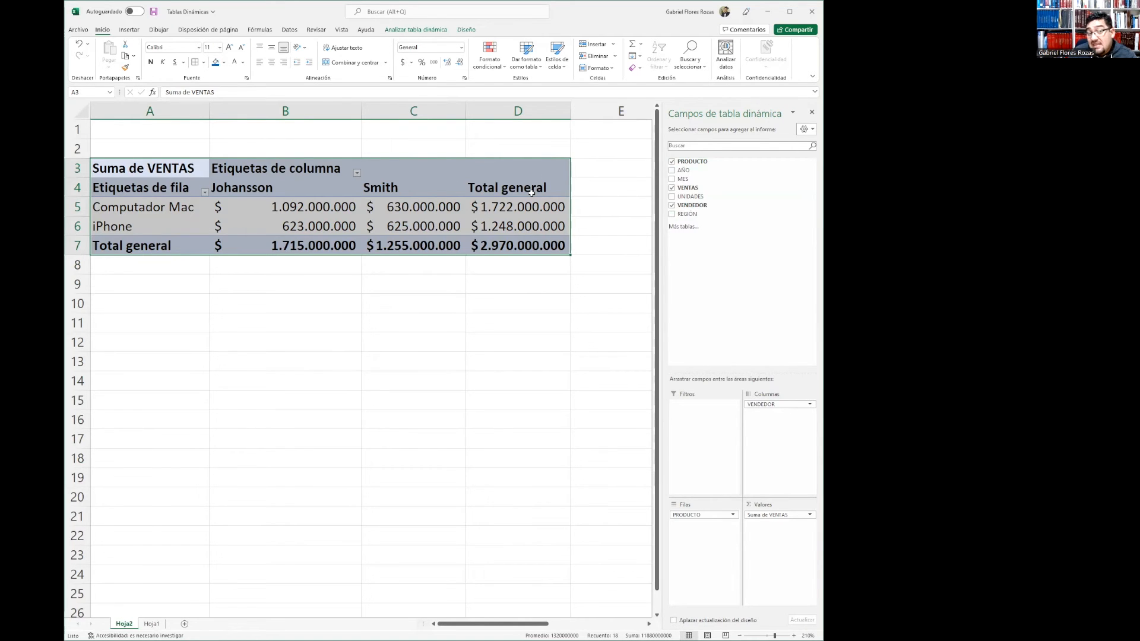
# Filter the pivot table's product rows to show only iPhone
pyautogui.click(473, 359)
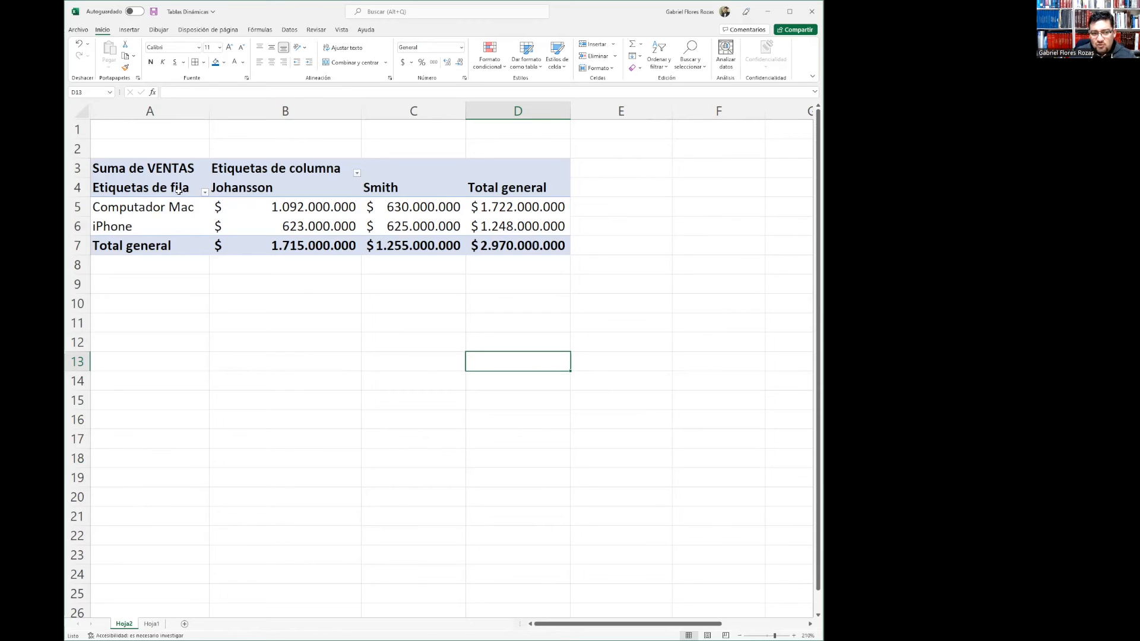
pyautogui.click(205, 192)
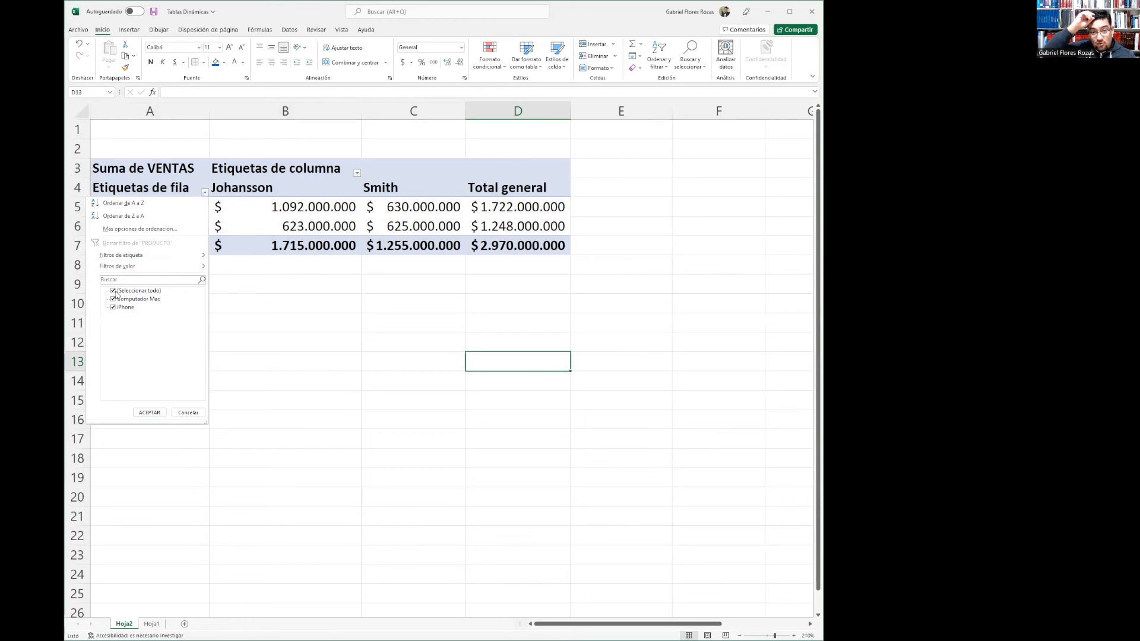
pyautogui.click(137, 305)
pyautogui.click(113, 291)
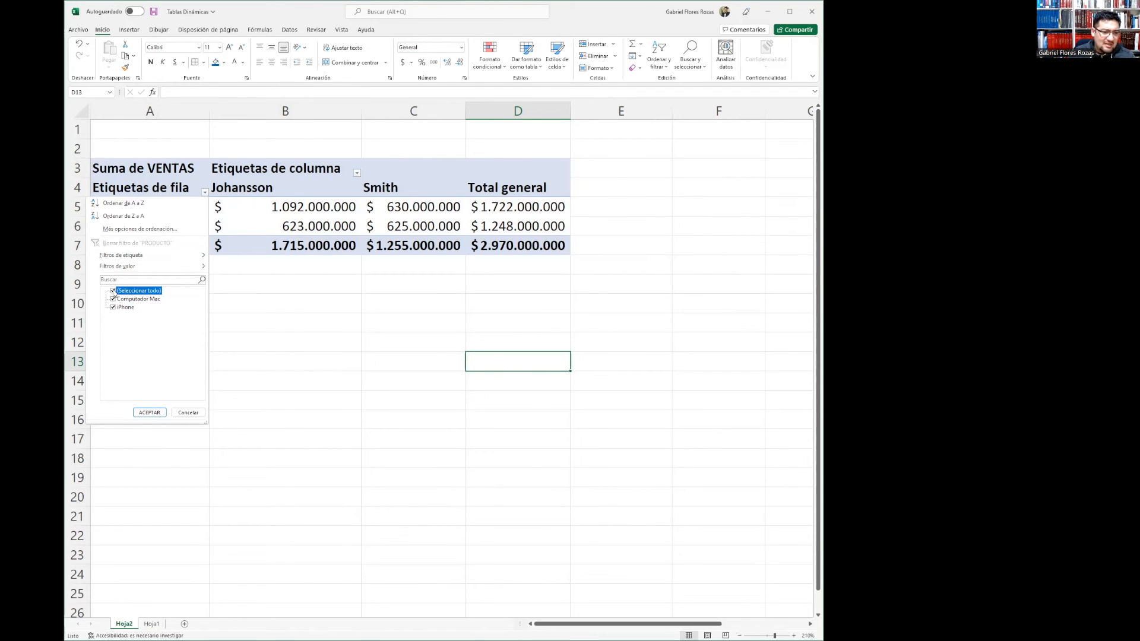
pyautogui.click(126, 307)
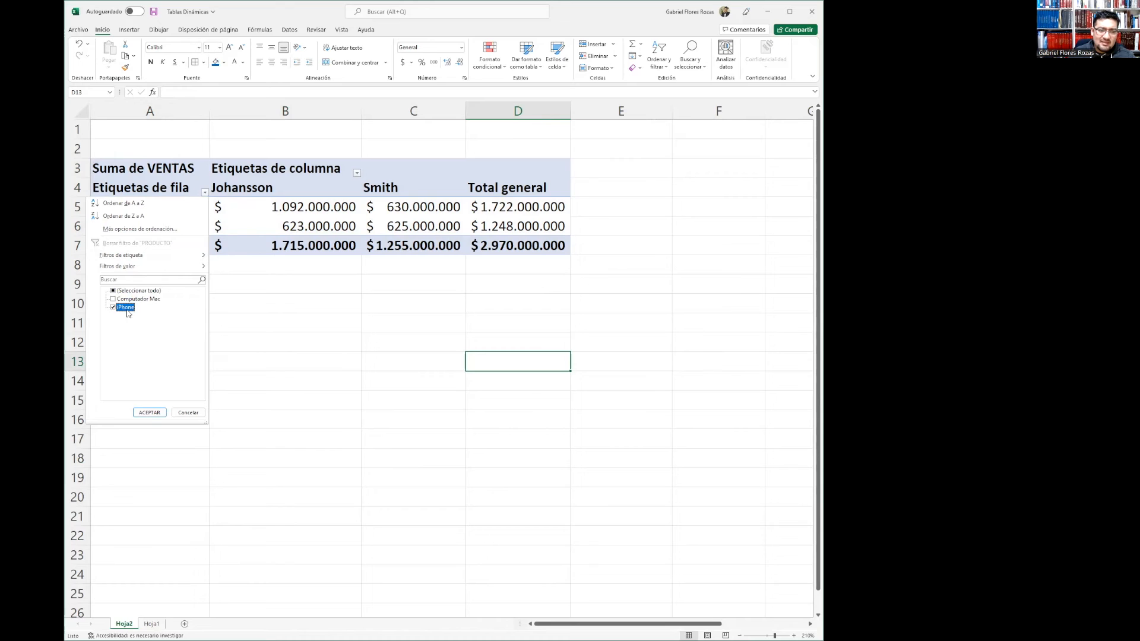
pyautogui.click(144, 412)
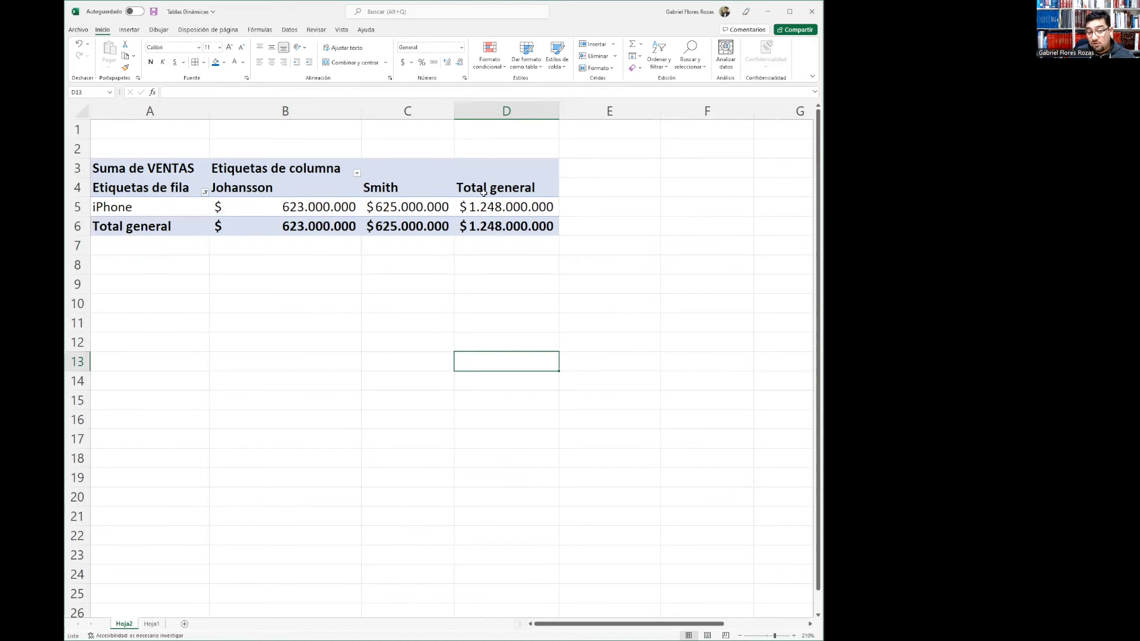
# Clear the product filter so all products show again
pyautogui.moveTo(467, 206)
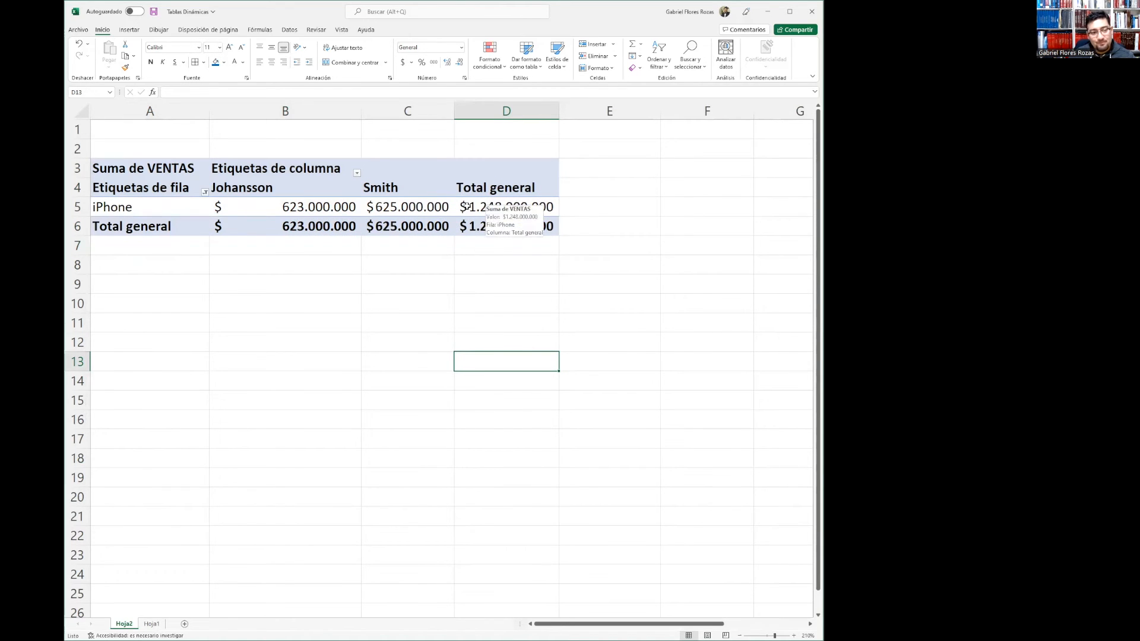
pyautogui.click(204, 191)
pyautogui.click(113, 291)
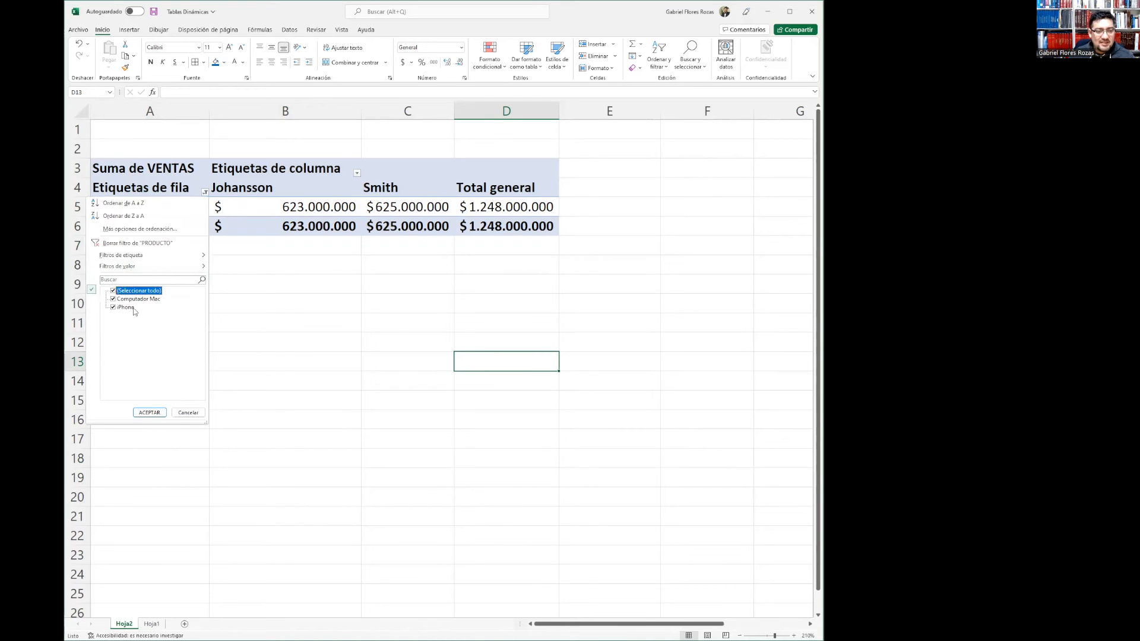
pyautogui.click(153, 412)
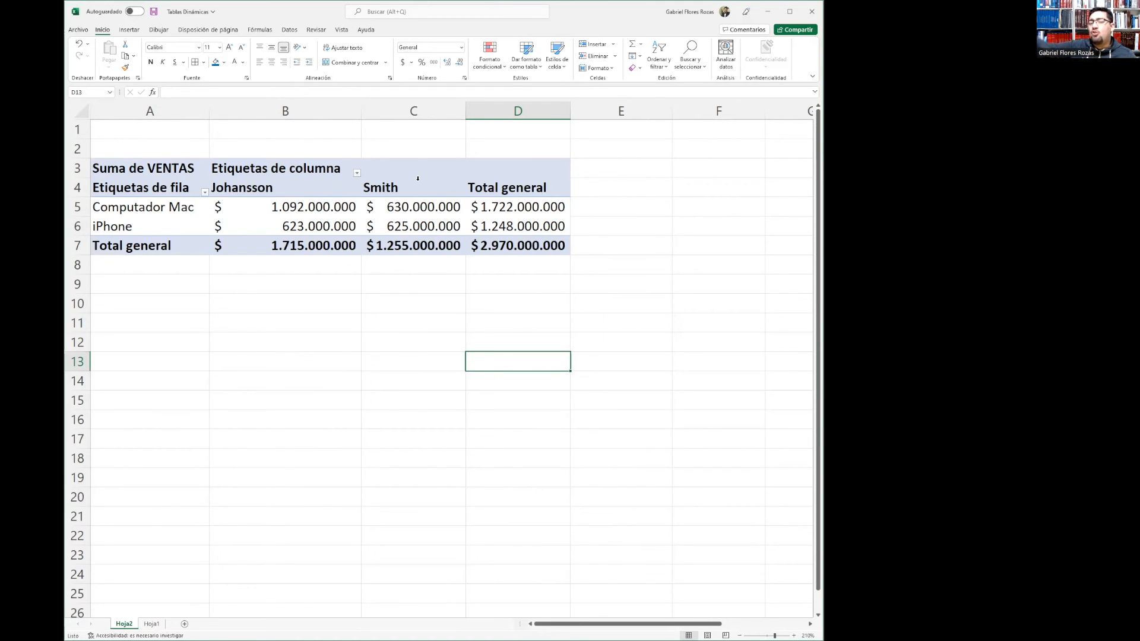
# Filter the pivot table's seller columns to show only Johansson, then clear the seller filter so both sellers show again
pyautogui.click(356, 173)
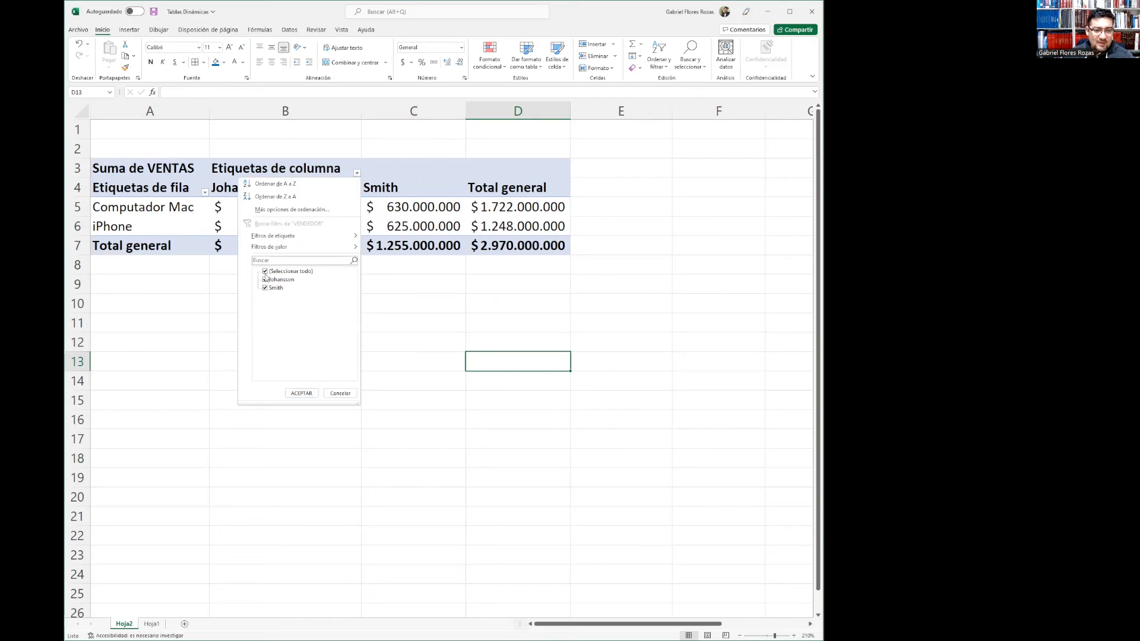
pyautogui.click(266, 271)
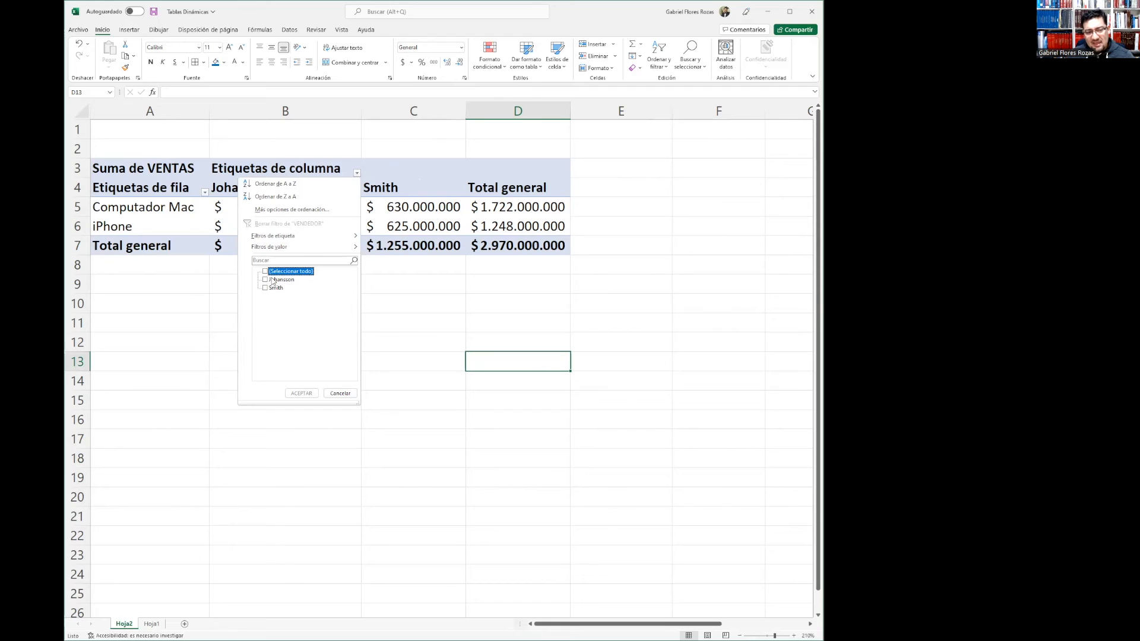
pyautogui.click(266, 280)
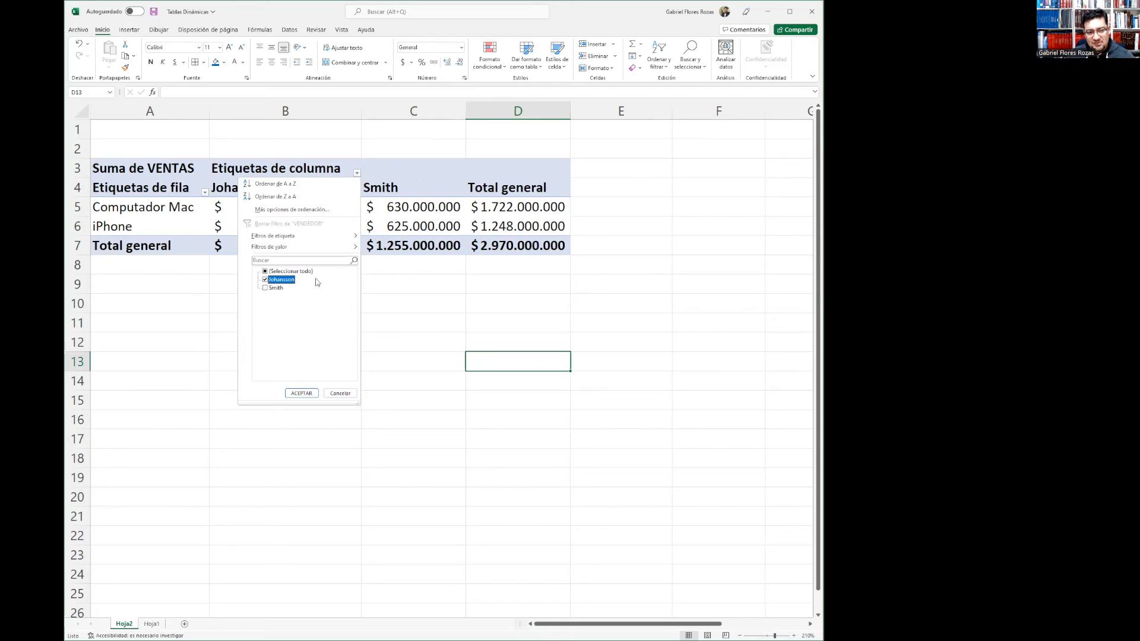
pyautogui.click(307, 394)
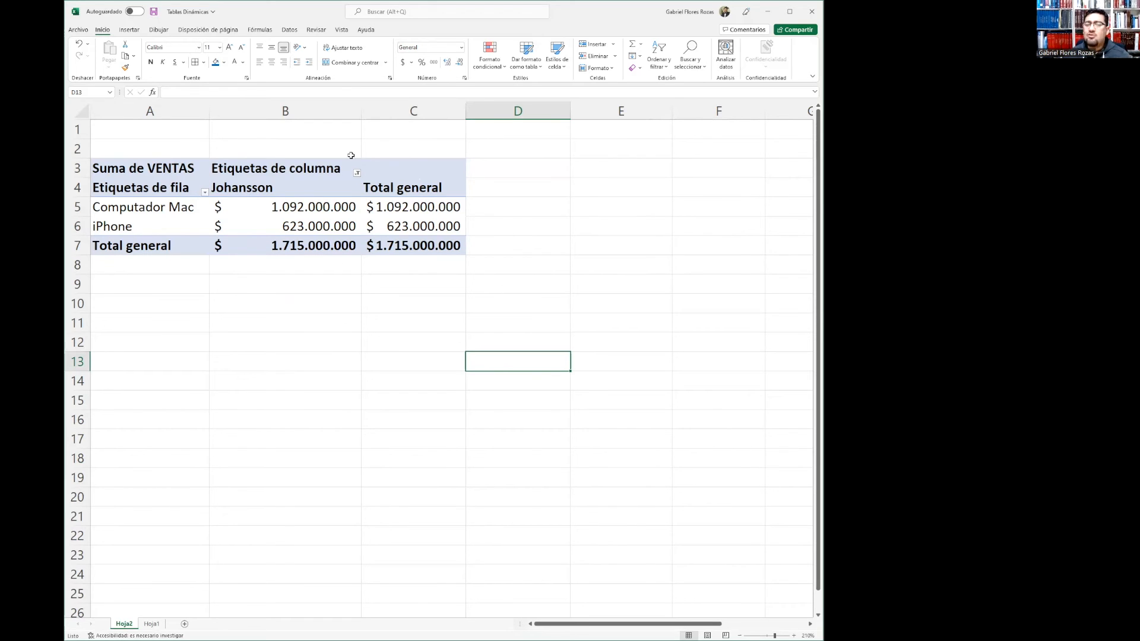
pyautogui.click(357, 173)
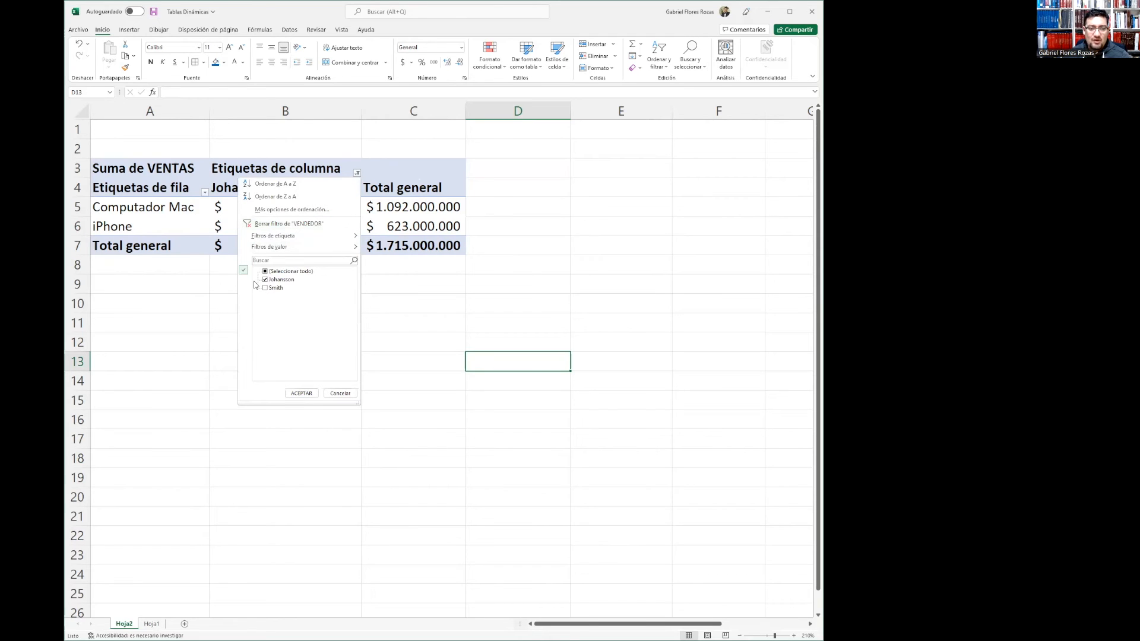
pyautogui.click(302, 394)
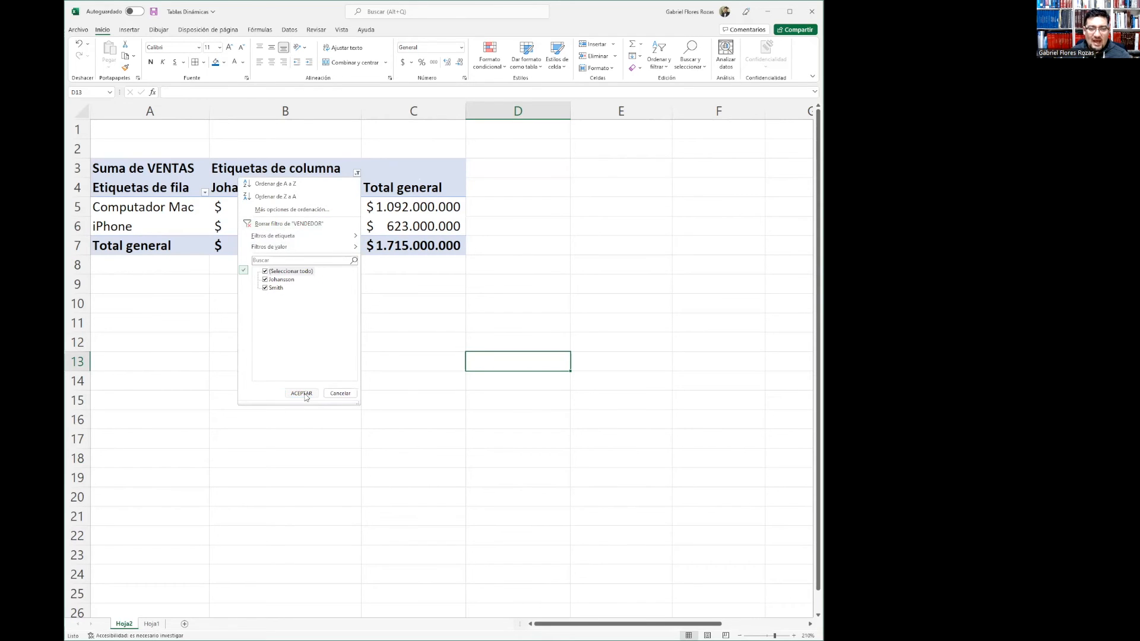
pyautogui.click(651, 300)
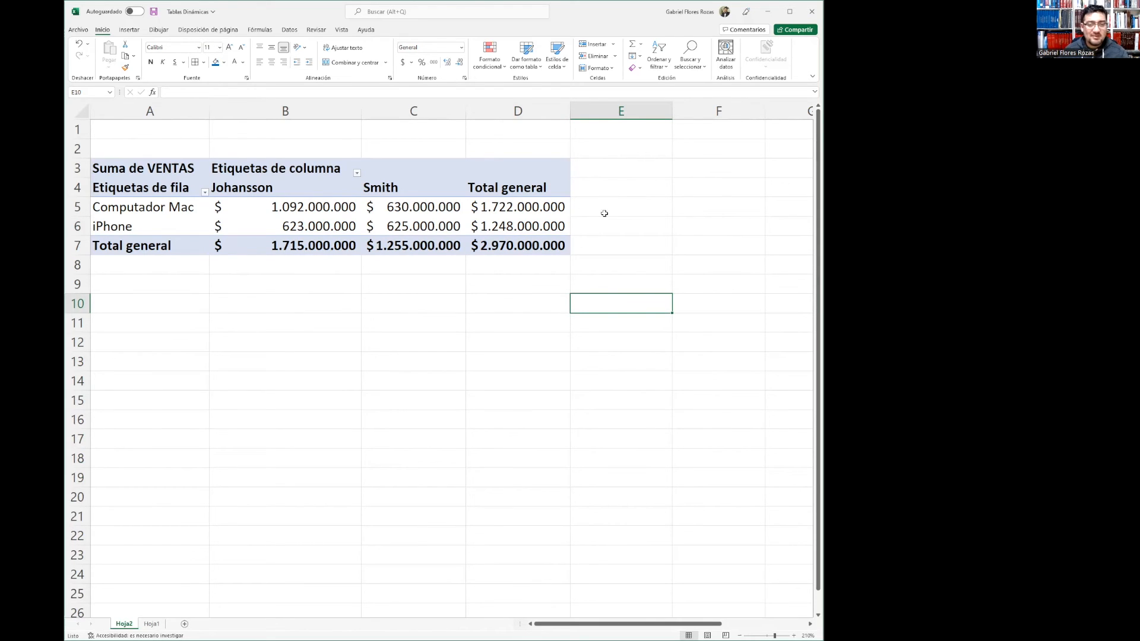
# Select the whole pivot table and open the pivot chart dialog to browse the available chart types
pyautogui.moveTo(129, 168); pyautogui.dragTo(540, 248)
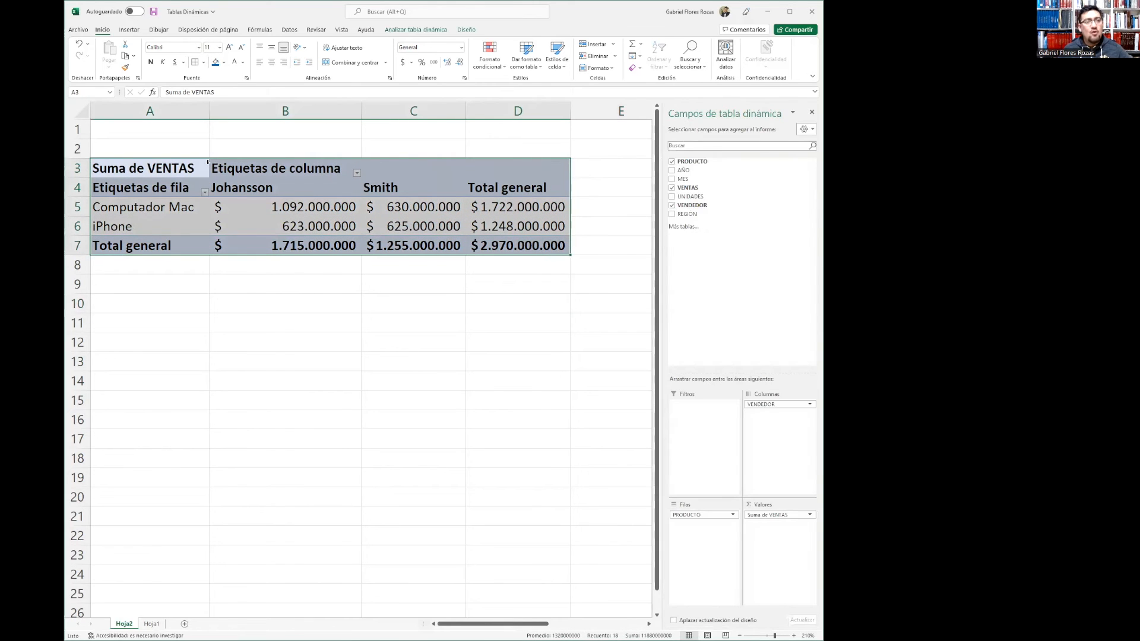
pyautogui.click(129, 30)
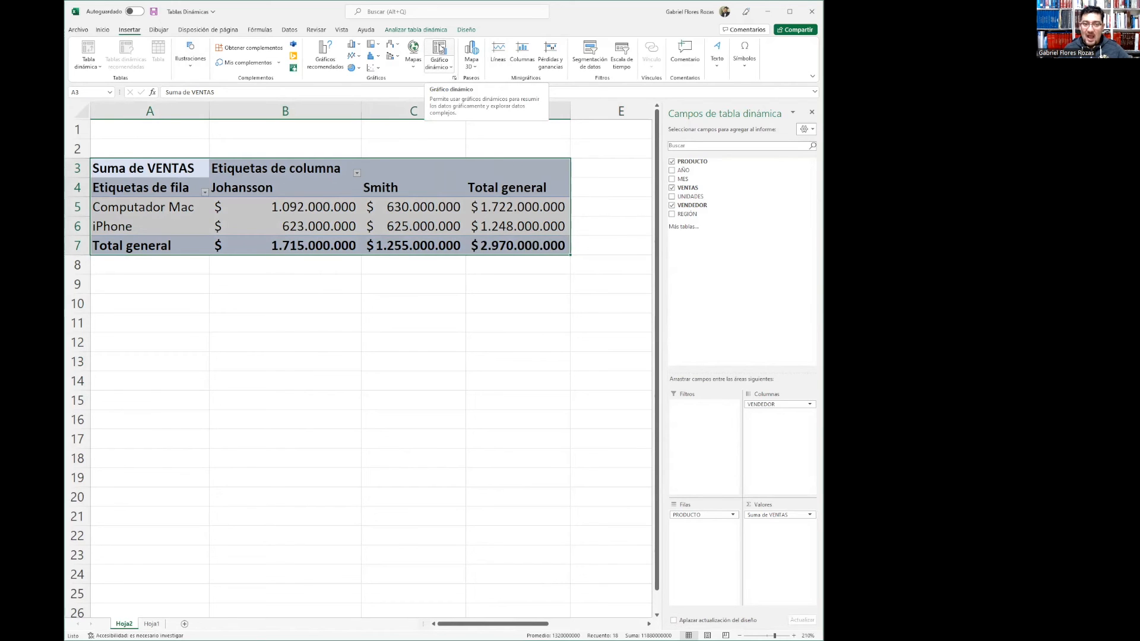
pyautogui.click(440, 49)
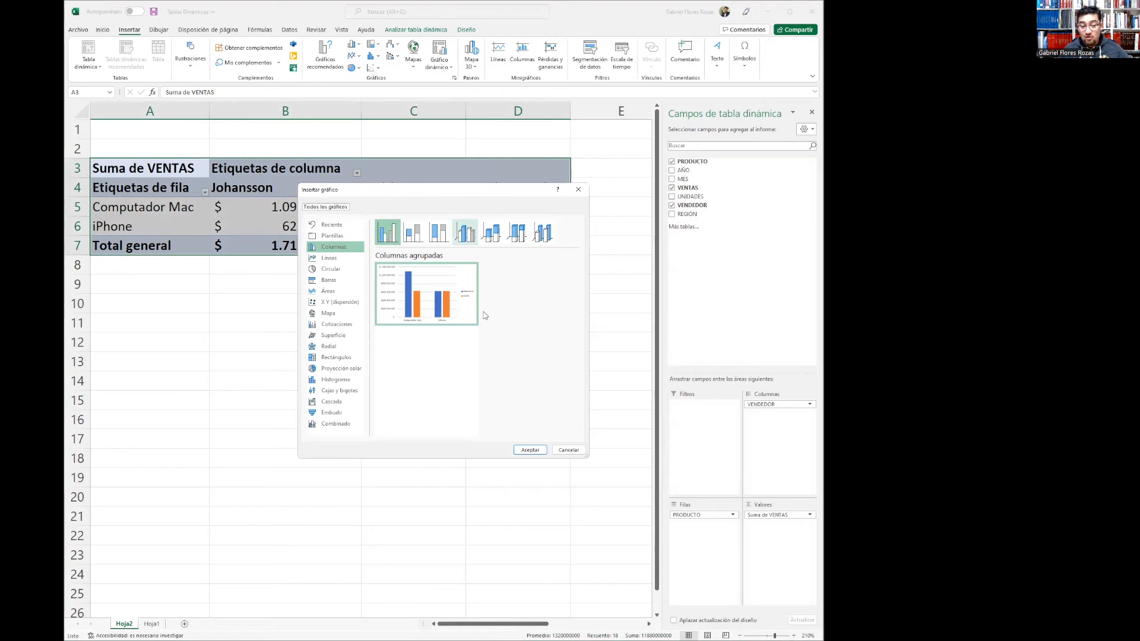
pyautogui.click(337, 260)
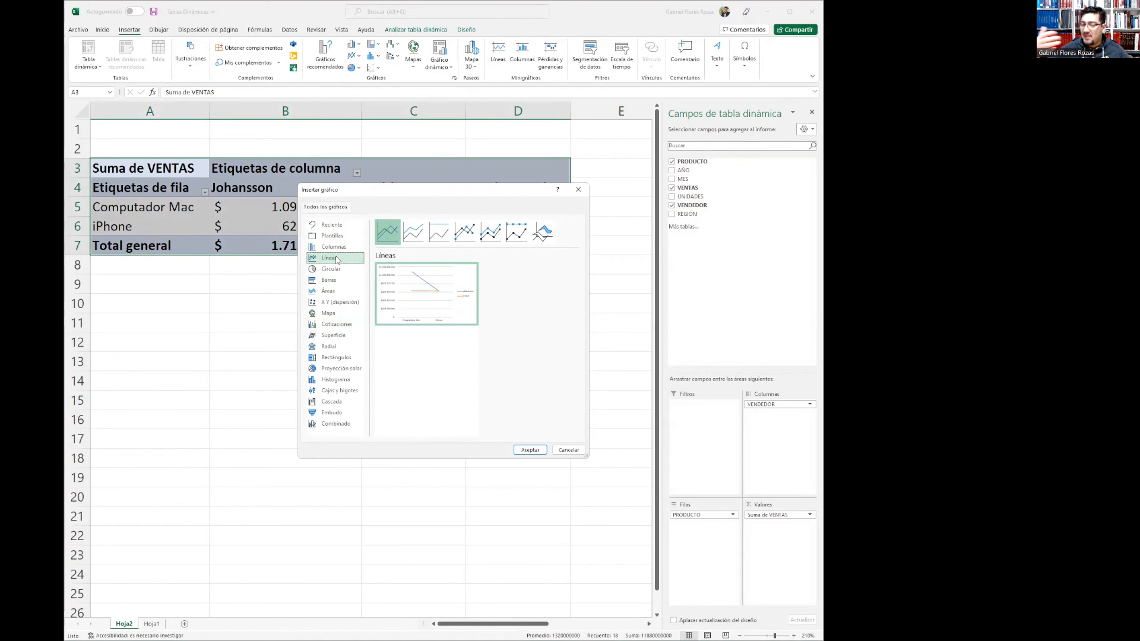
pyautogui.click(337, 270)
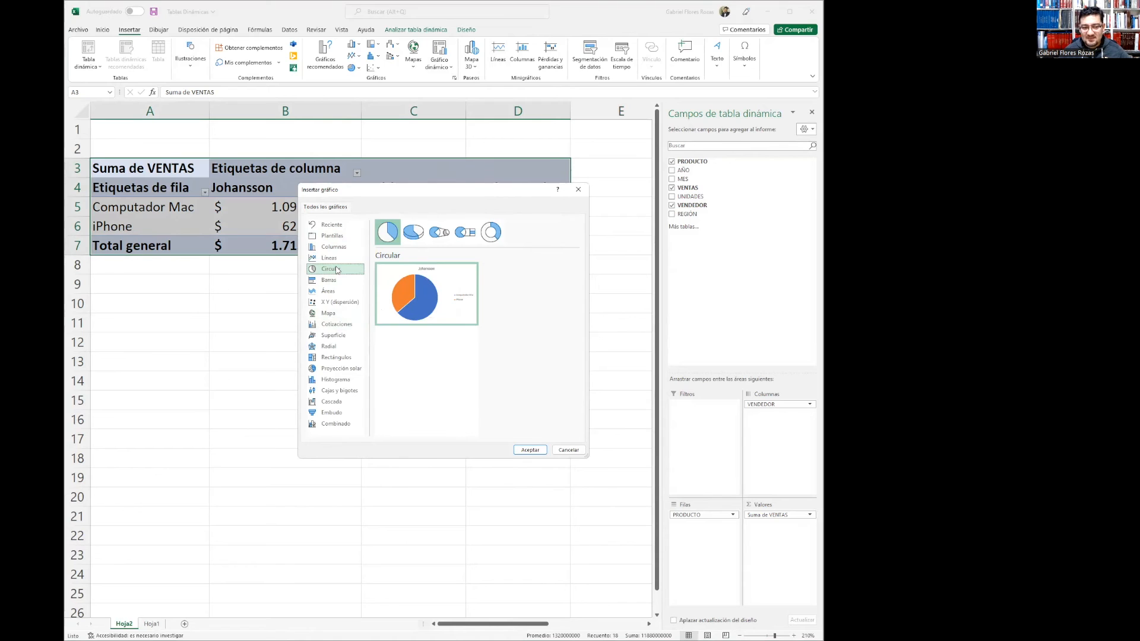
pyautogui.click(336, 281)
pyautogui.click(338, 292)
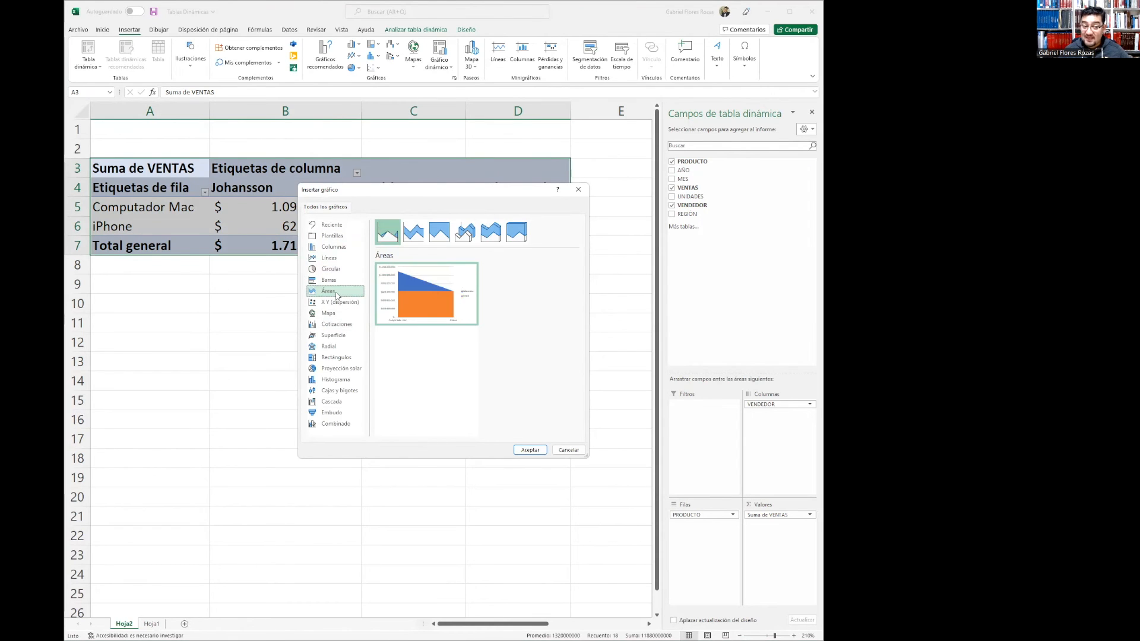
pyautogui.click(349, 304)
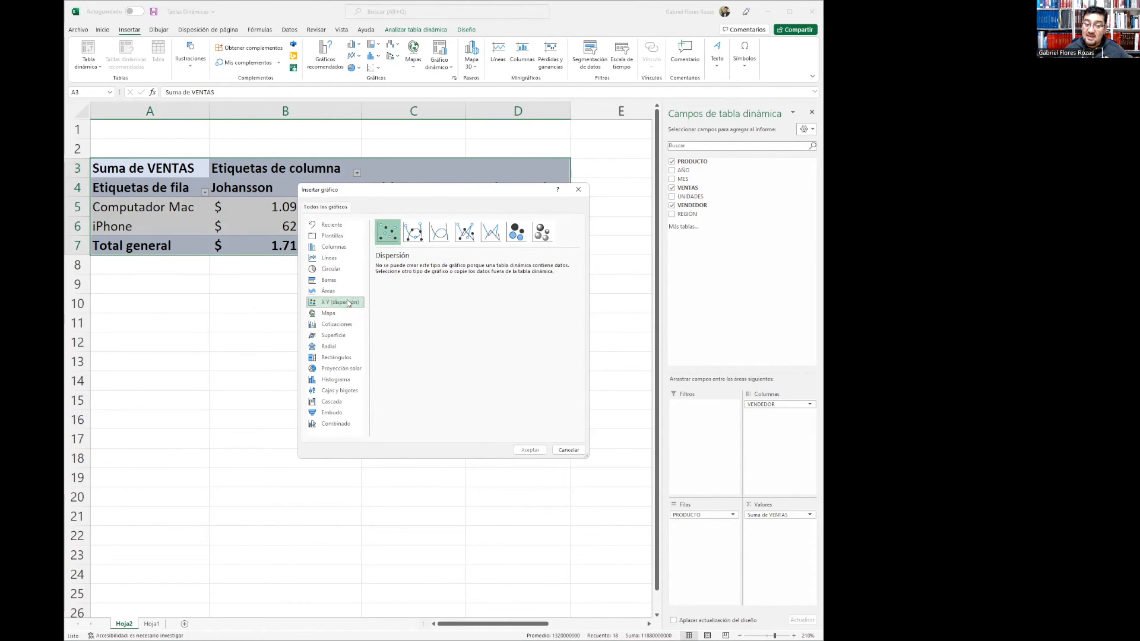
pyautogui.click(333, 314)
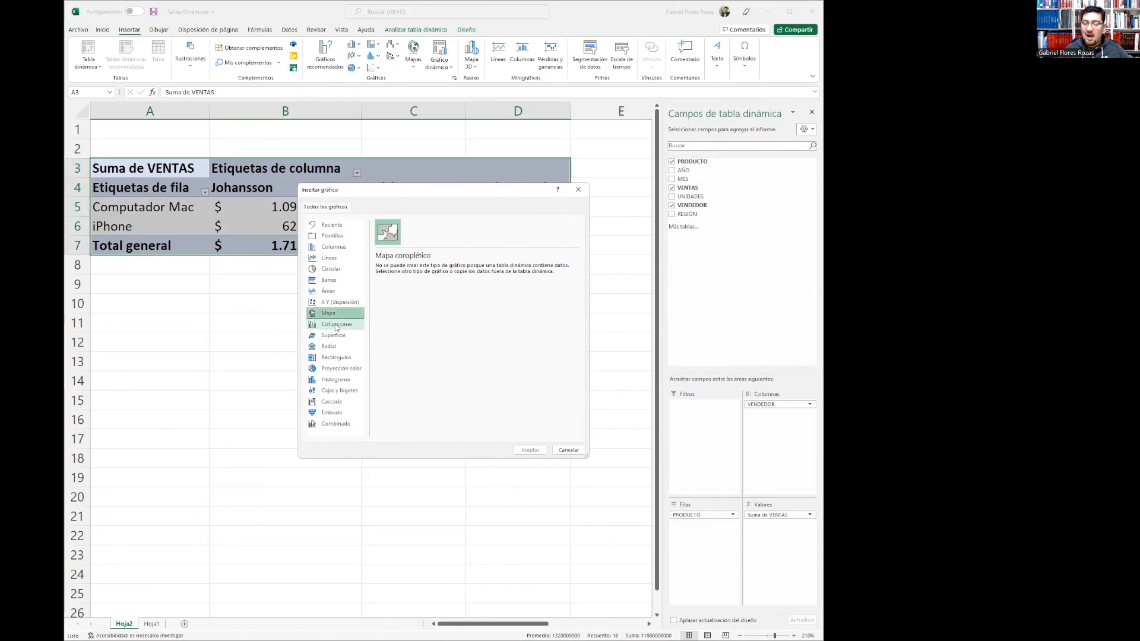
pyautogui.click(336, 326)
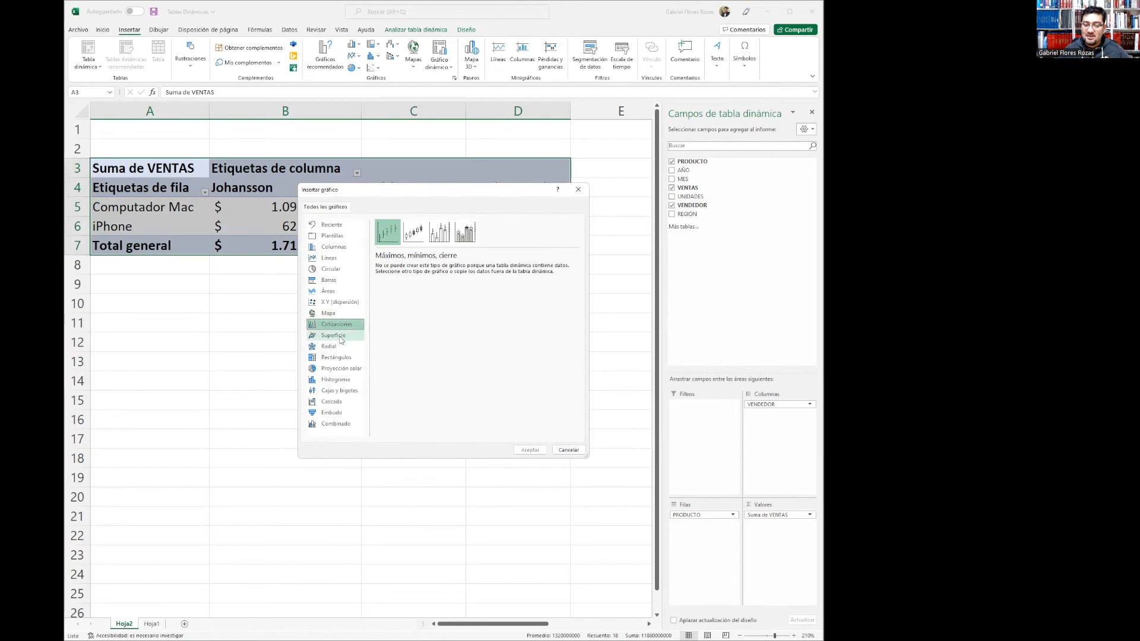
pyautogui.click(342, 339)
pyautogui.click(338, 345)
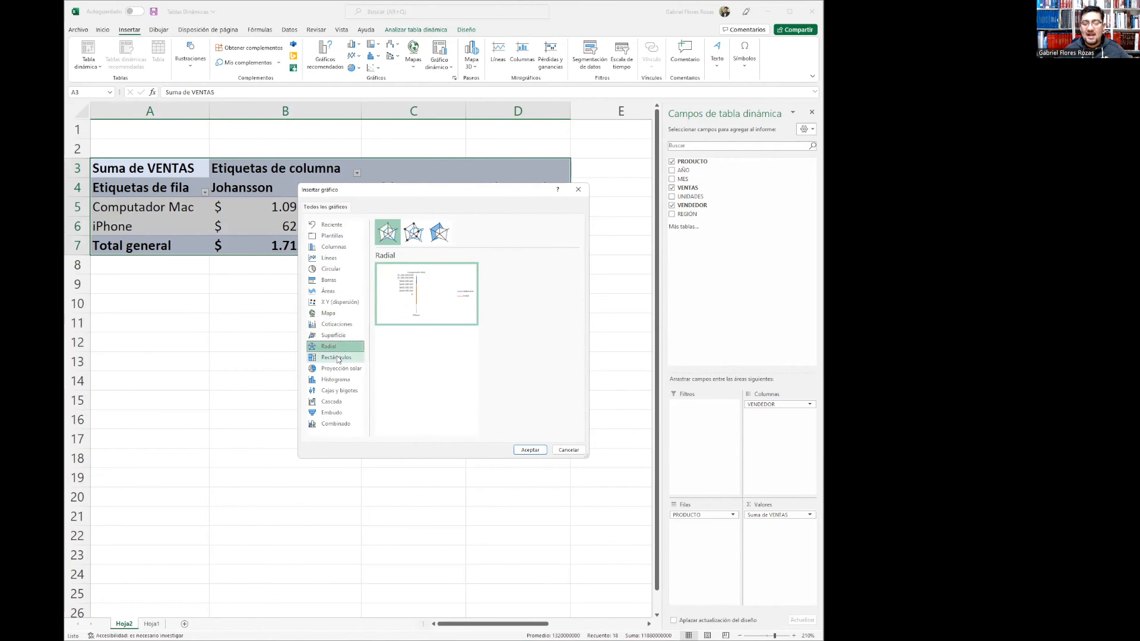
pyautogui.click(337, 356)
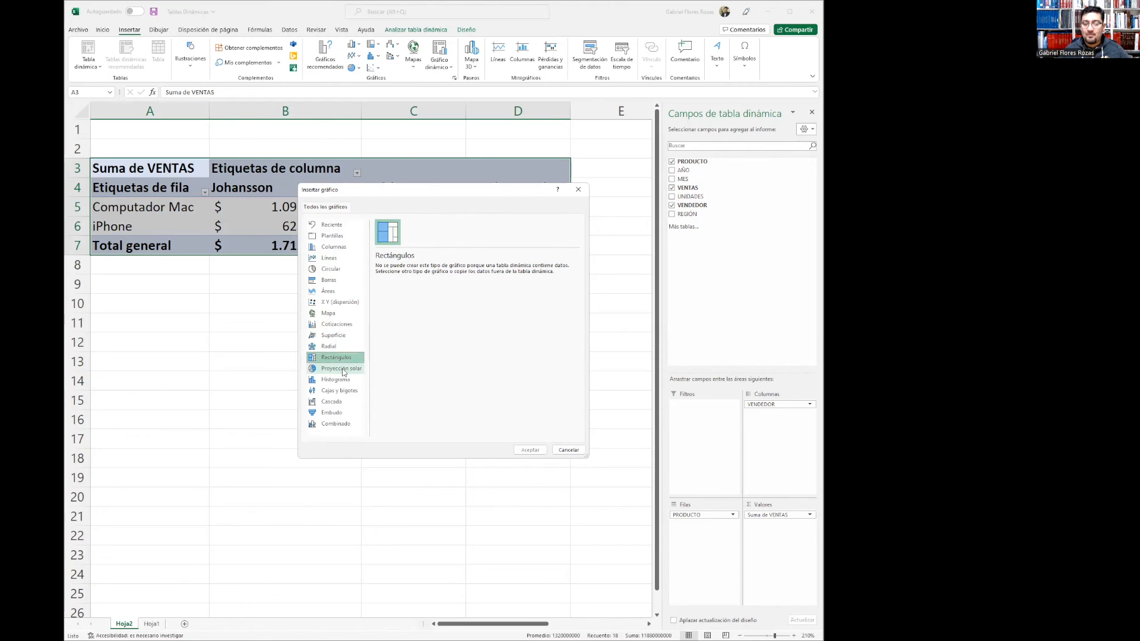
pyautogui.click(343, 370)
pyautogui.click(343, 380)
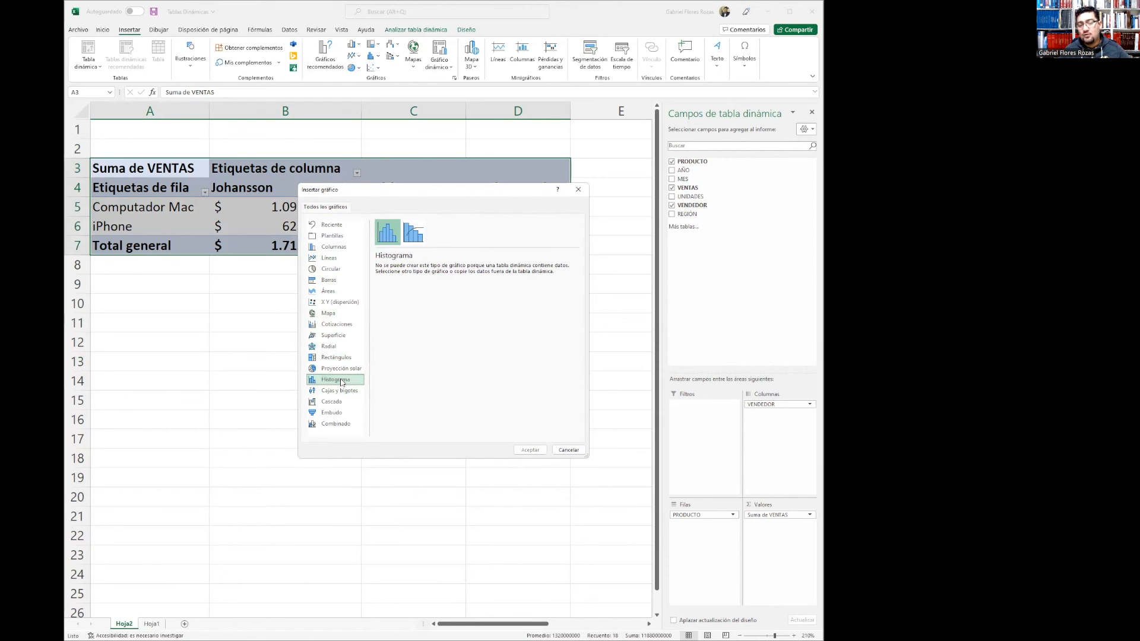
pyautogui.click(345, 391)
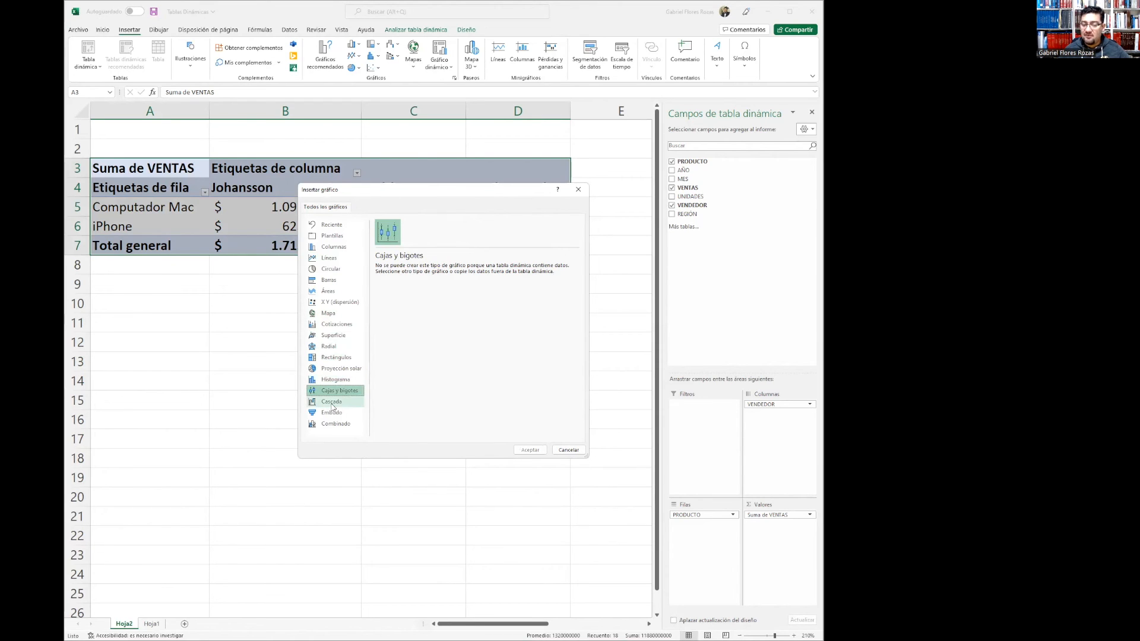
pyautogui.click(331, 403)
pyautogui.click(333, 413)
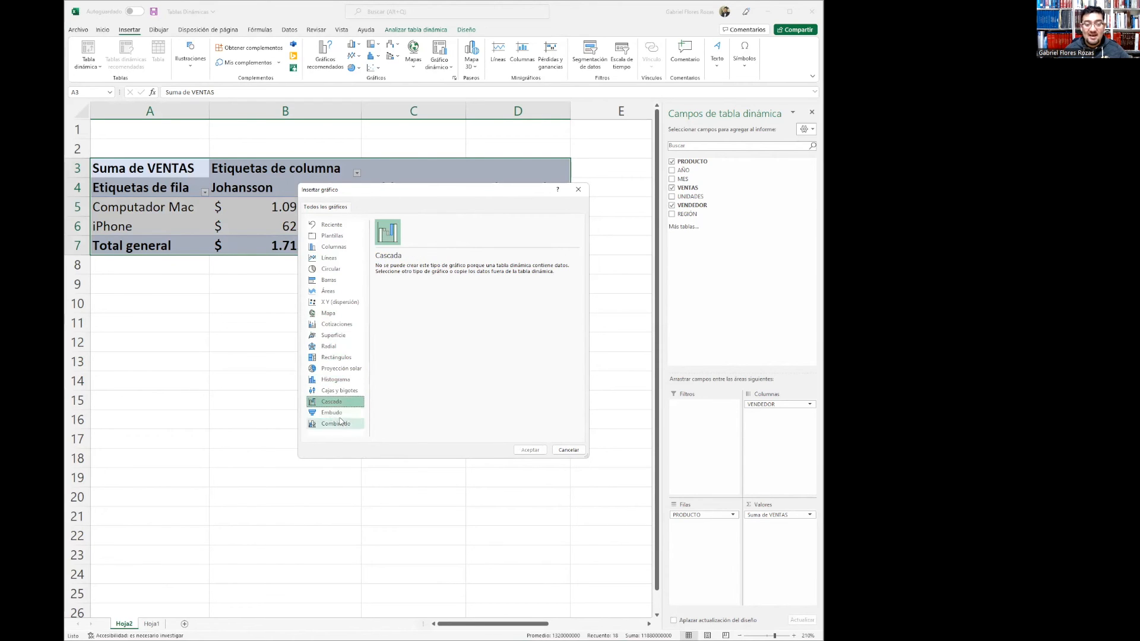
pyautogui.click(349, 425)
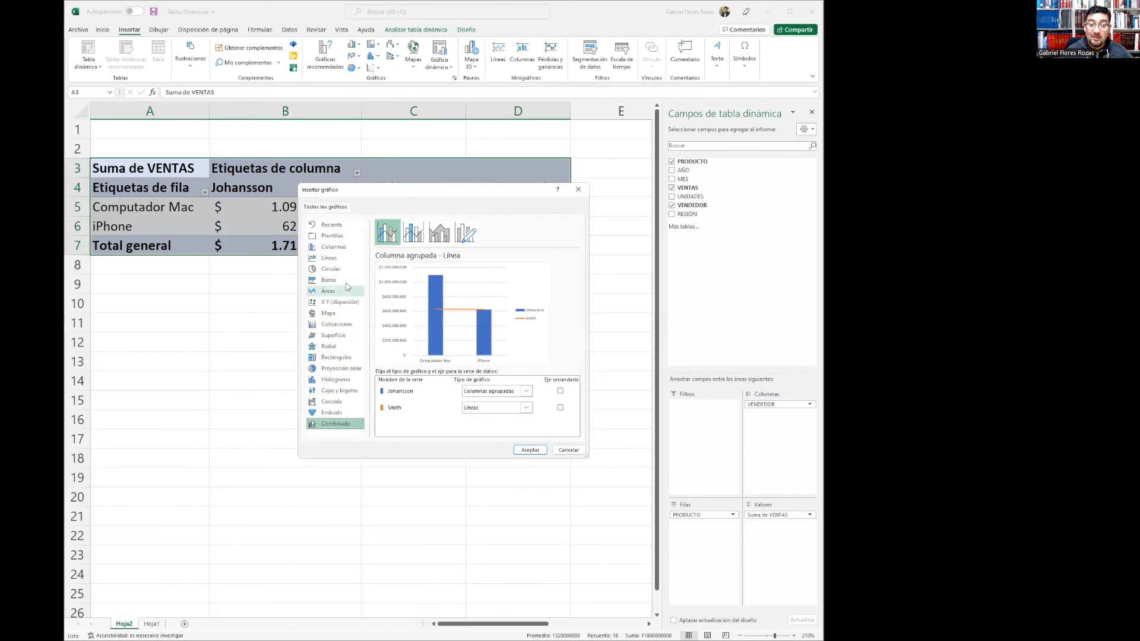
pyautogui.click(345, 248)
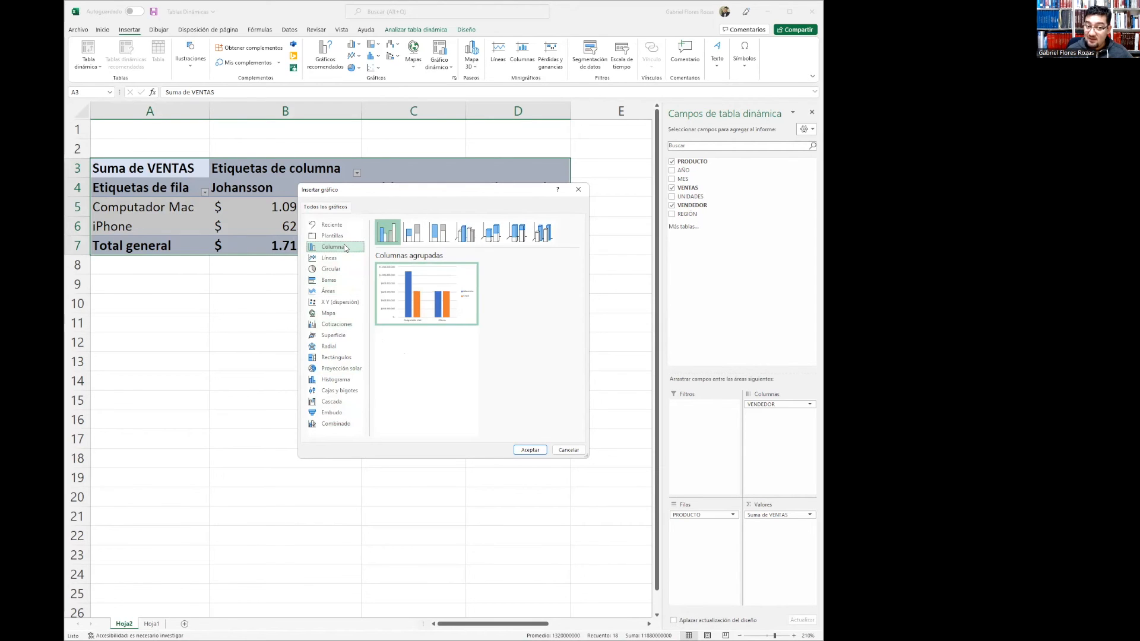
pyautogui.click(334, 269)
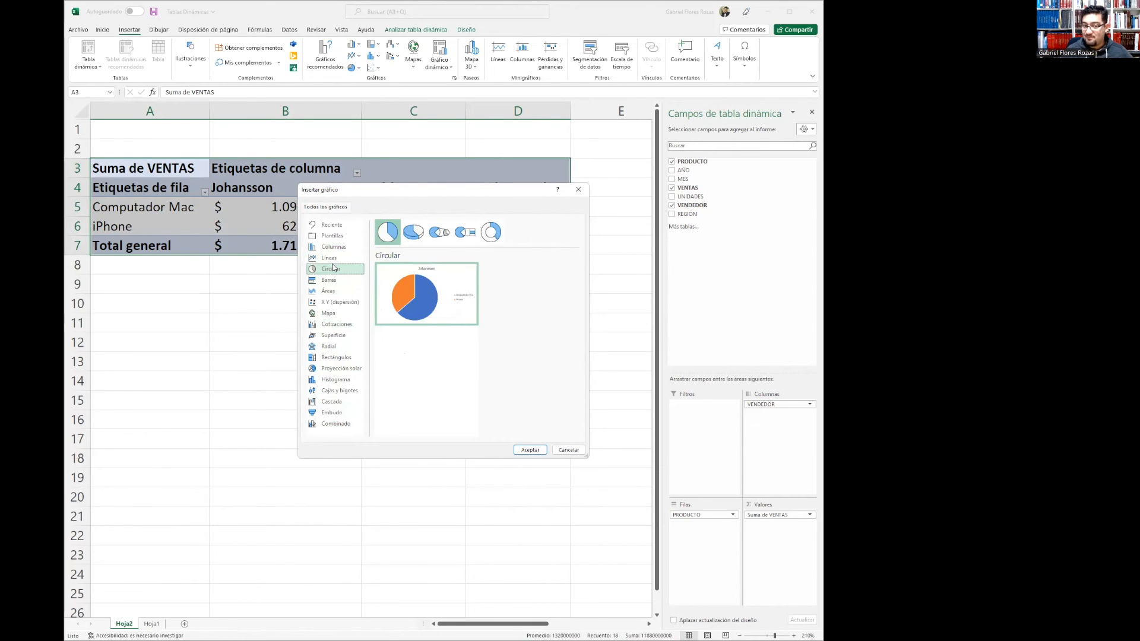
pyautogui.click(336, 248)
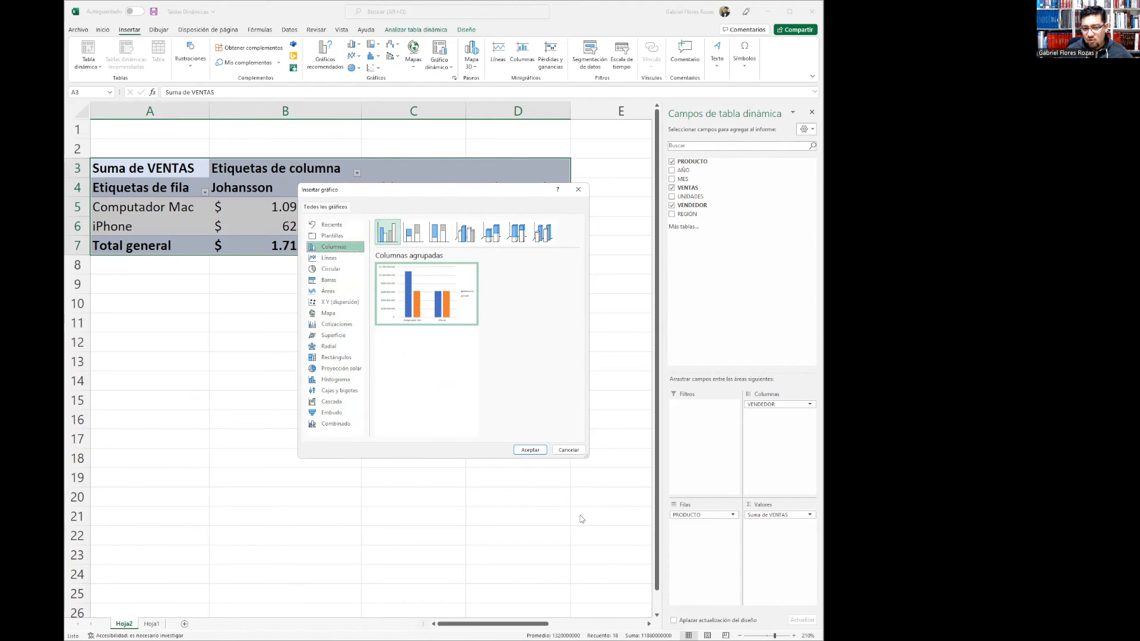
# Insert a Columnas agrupadas pivot chart and move it below the pivot table
pyautogui.click(536, 450)
pyautogui.moveTo(442, 249); pyautogui.dragTo(402, 295)
pyautogui.click(406, 285)
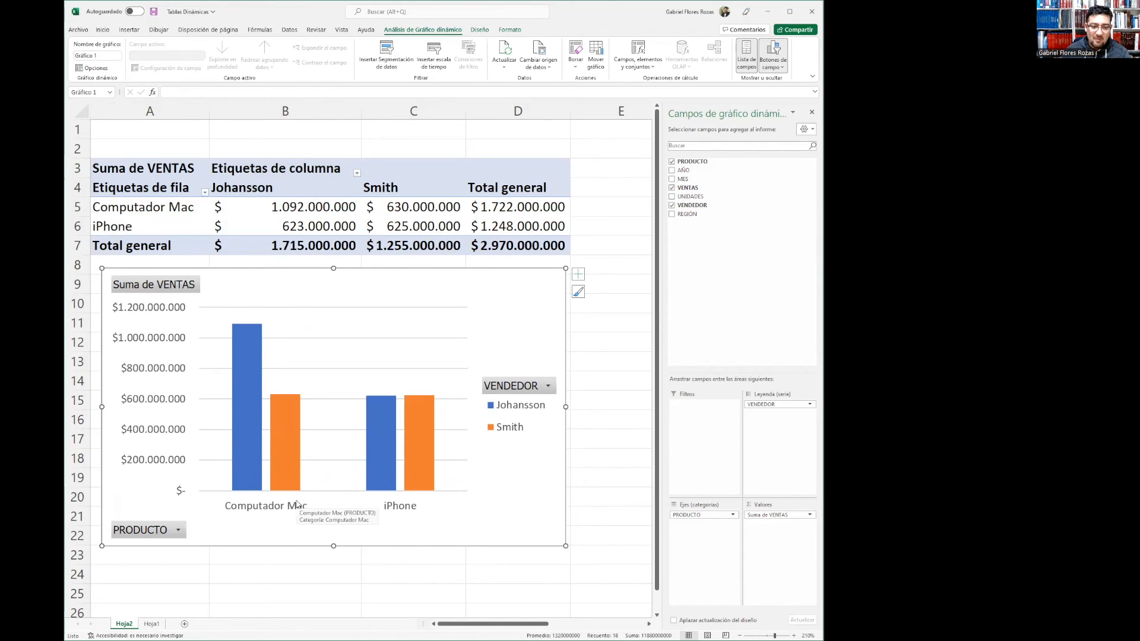
# Filter the pivot chart's products to show only Computador Mac, then clear the product filter
pyautogui.moveTo(253, 491)
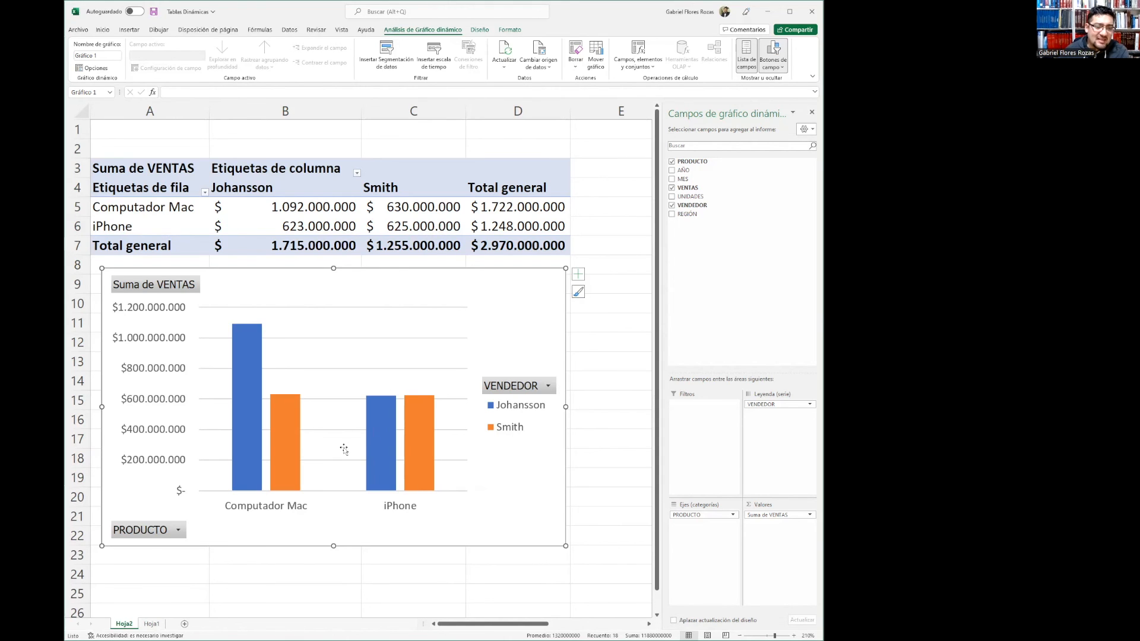
pyautogui.click(178, 530)
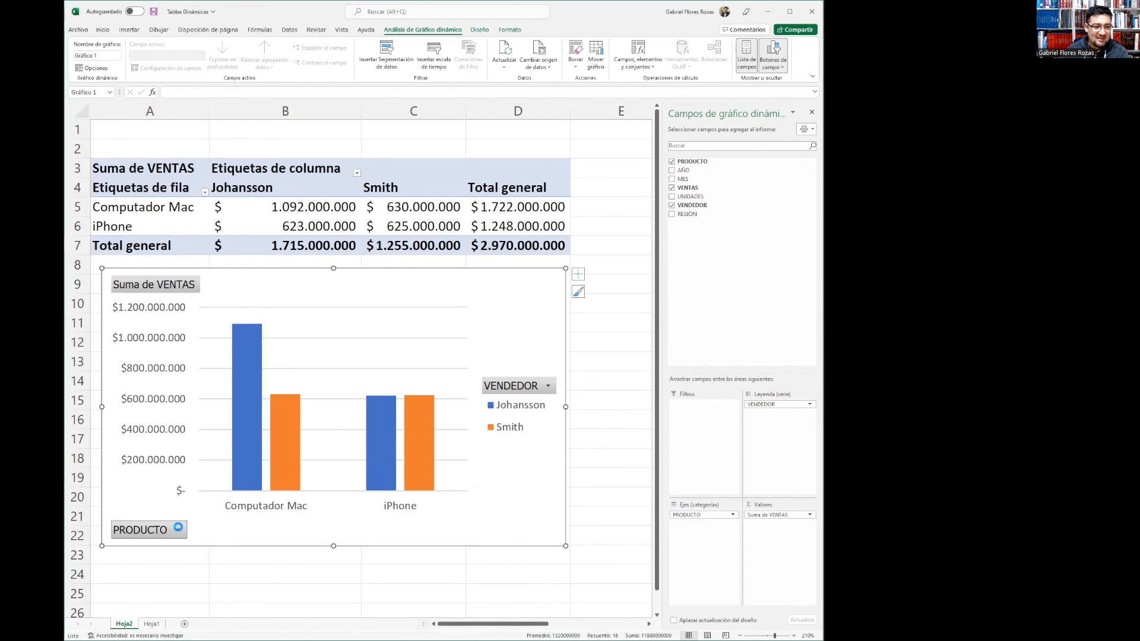
pyautogui.click(87, 393)
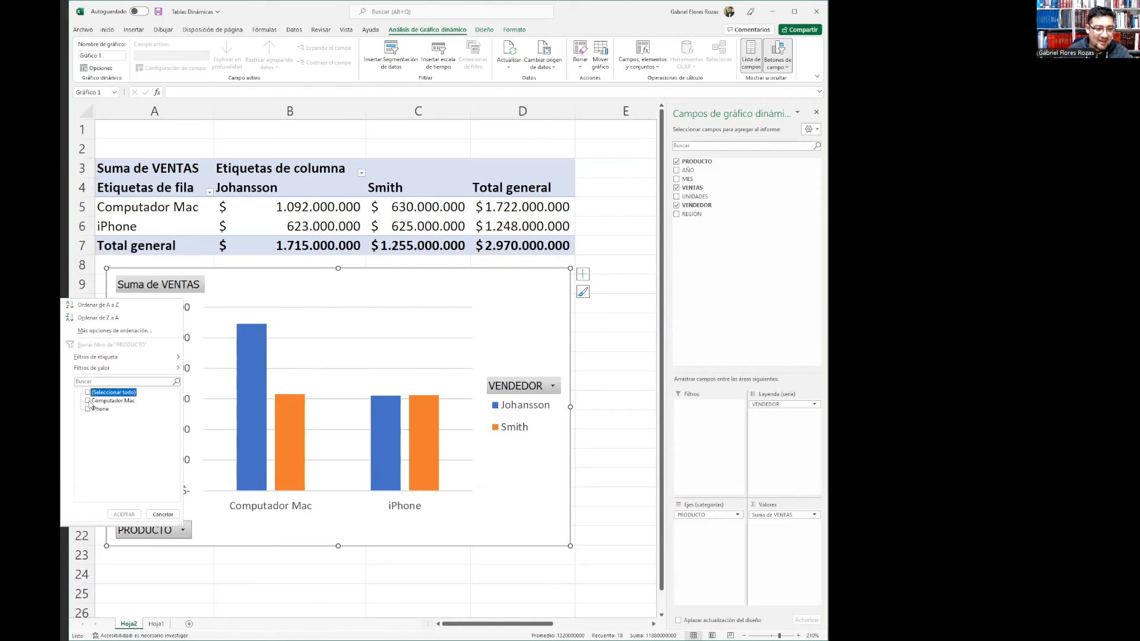
pyautogui.click(88, 401)
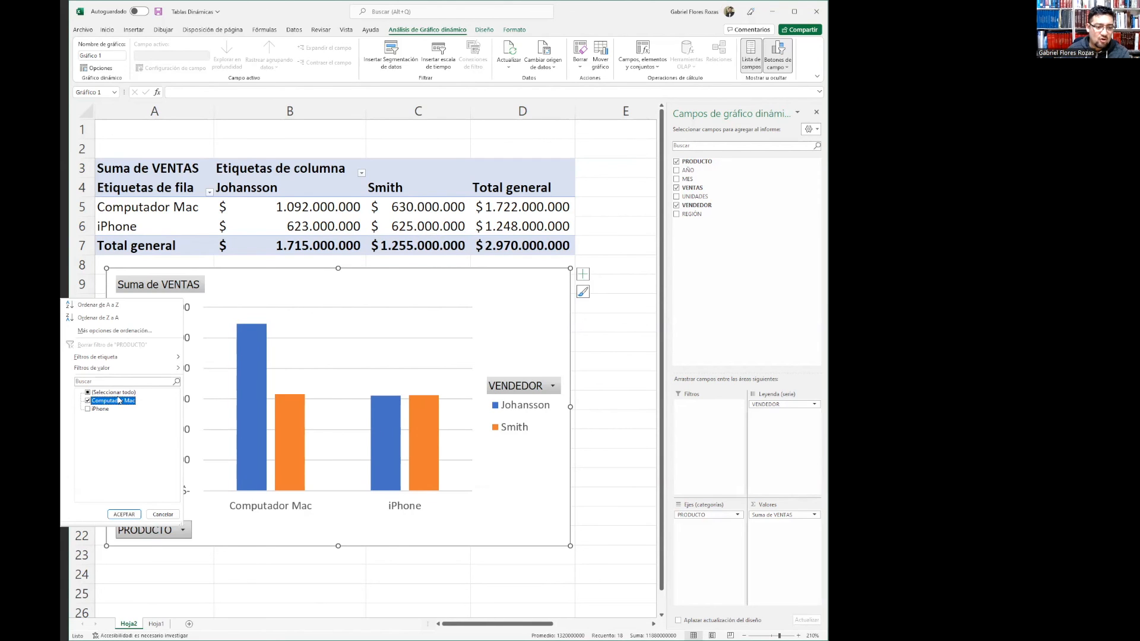
pyautogui.click(125, 515)
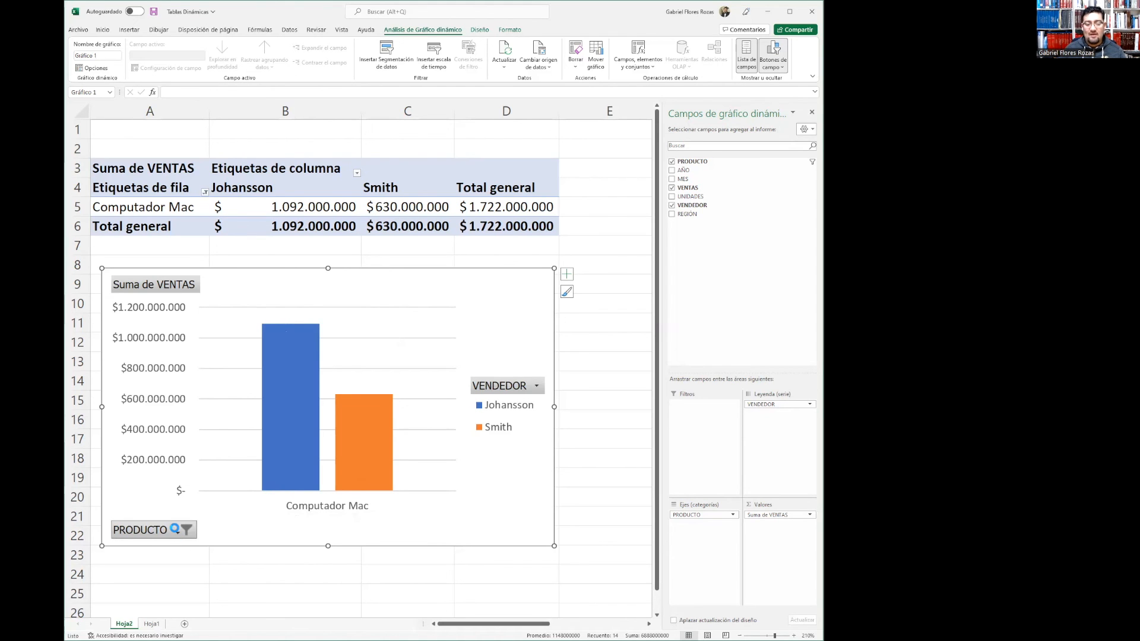
pyautogui.click(177, 528)
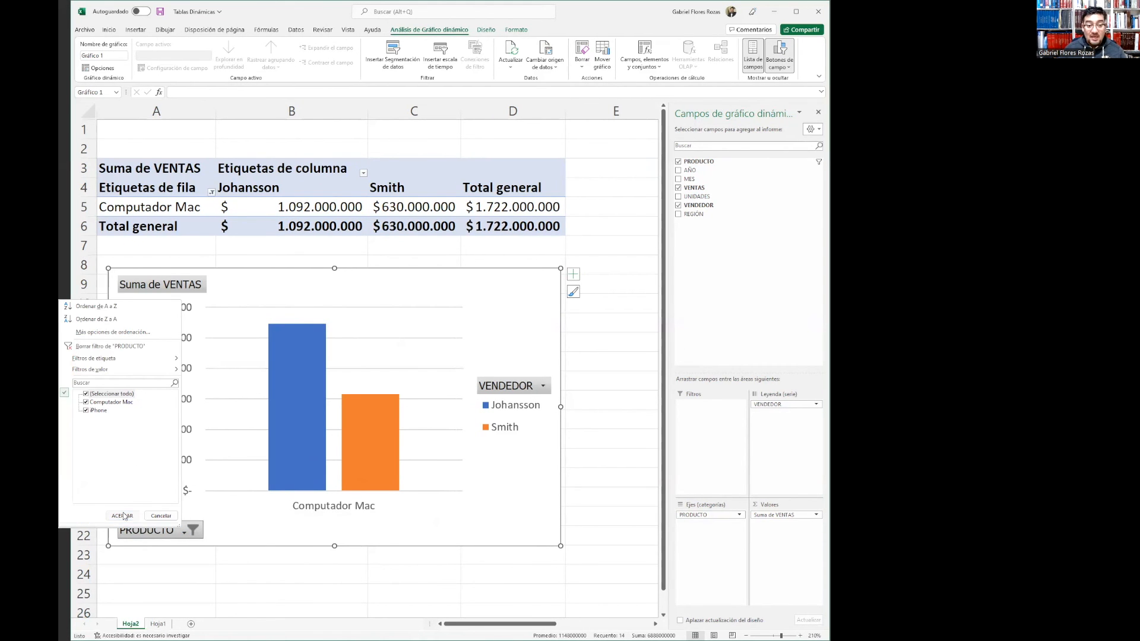
pyautogui.click(122, 516)
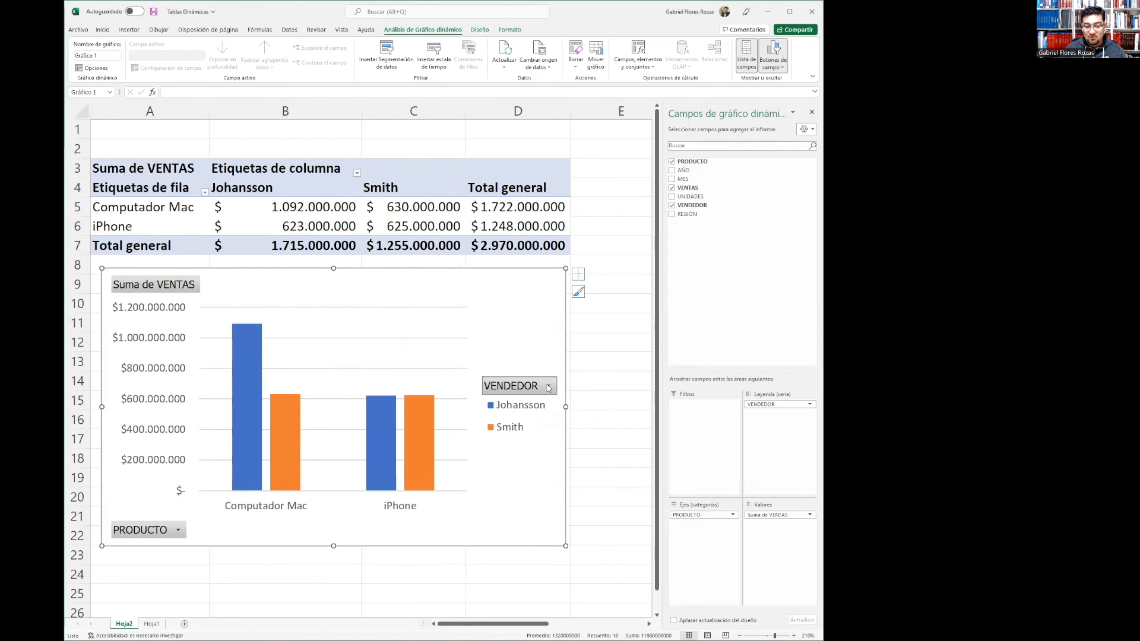
# Filter the pivot chart's sellers to show only Smith, then clear the seller filter
pyautogui.click(549, 388)
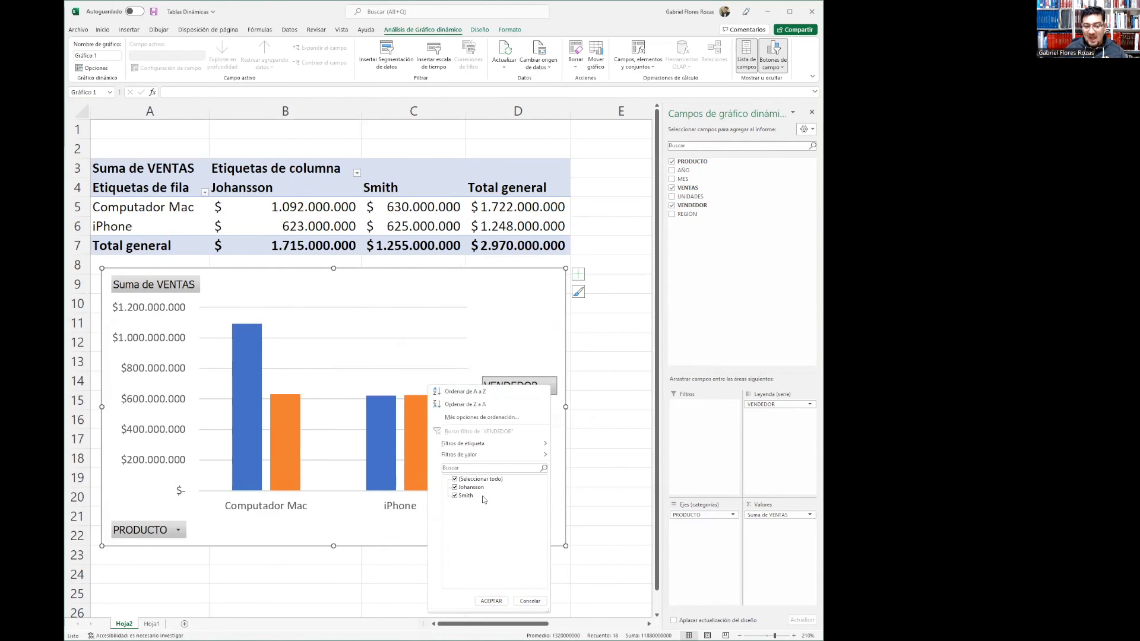
pyautogui.click(454, 479)
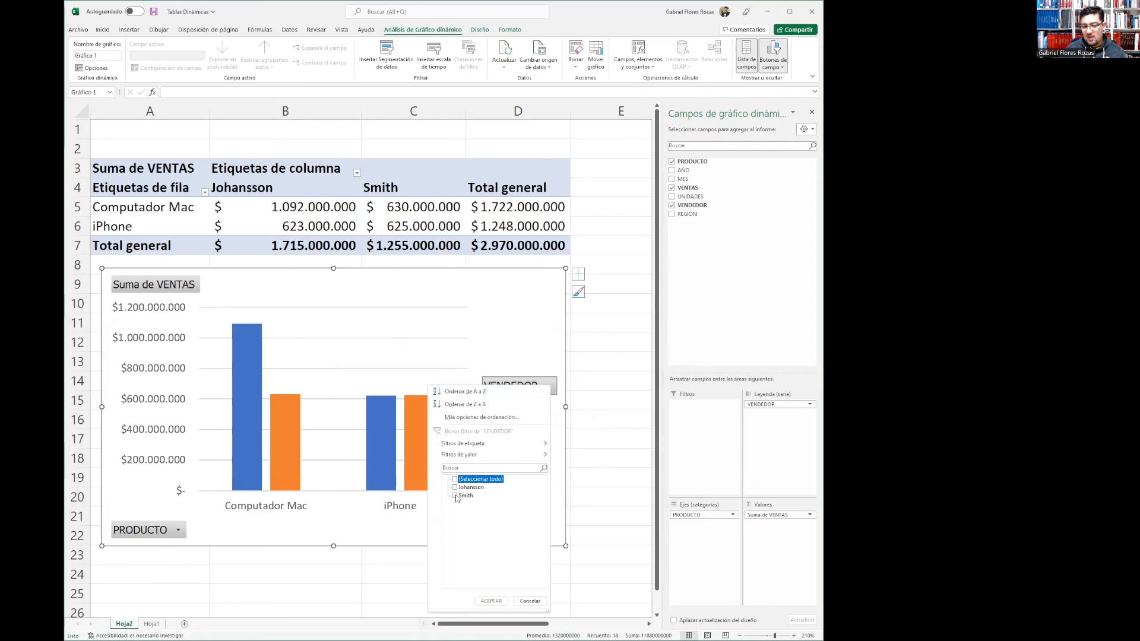
pyautogui.click(456, 496)
pyautogui.click(491, 601)
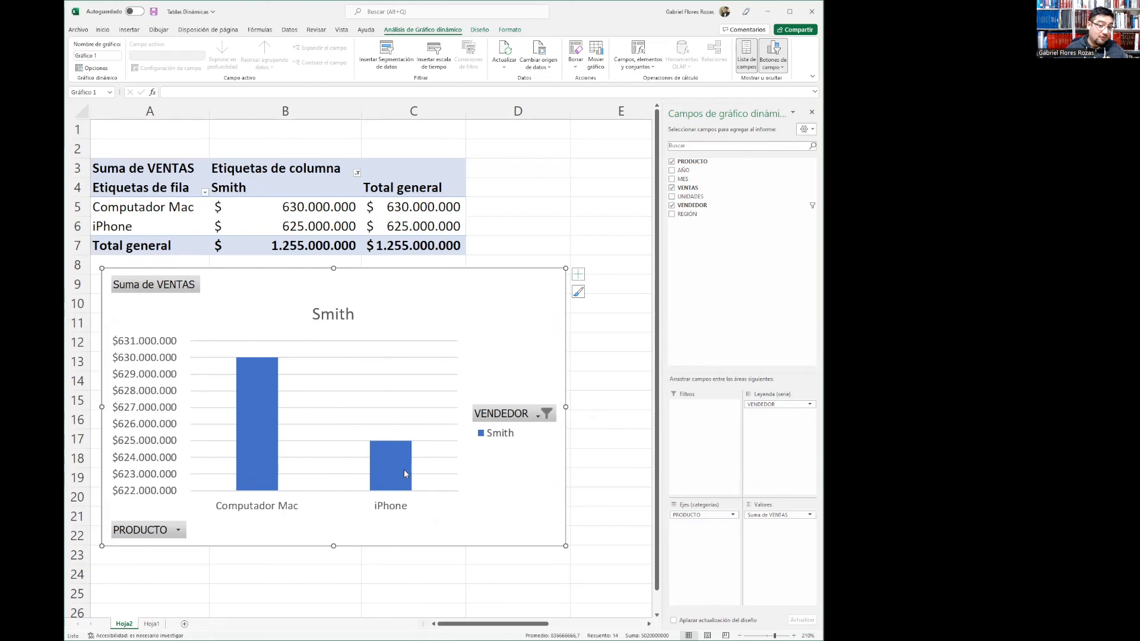
pyautogui.moveTo(406, 474)
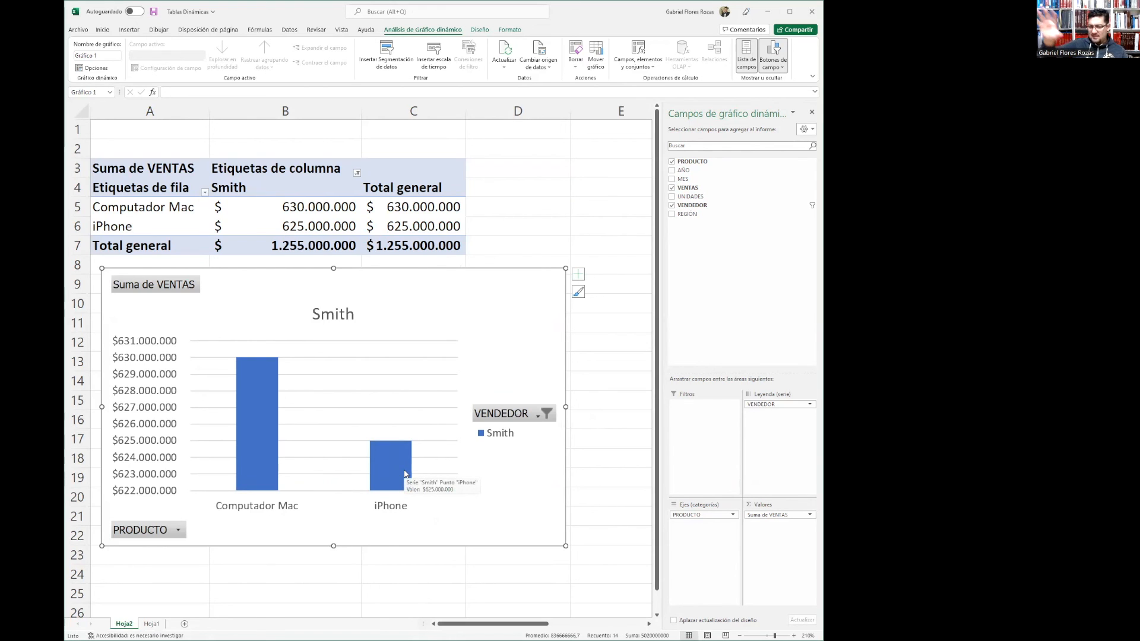
pyautogui.click(544, 414)
pyautogui.click(443, 508)
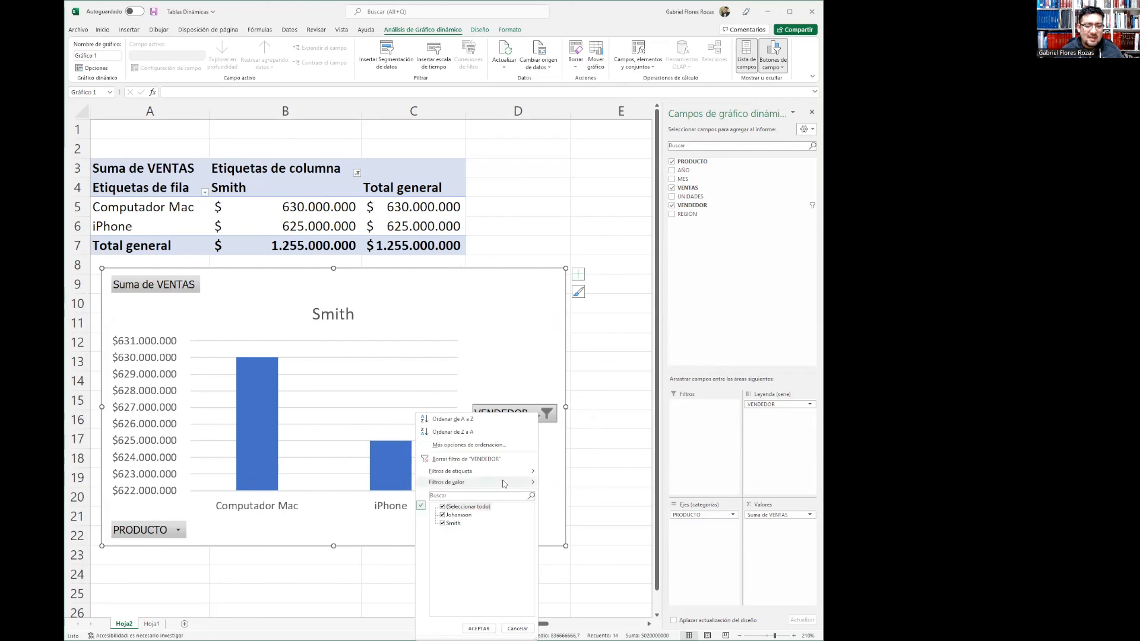
pyautogui.click(478, 629)
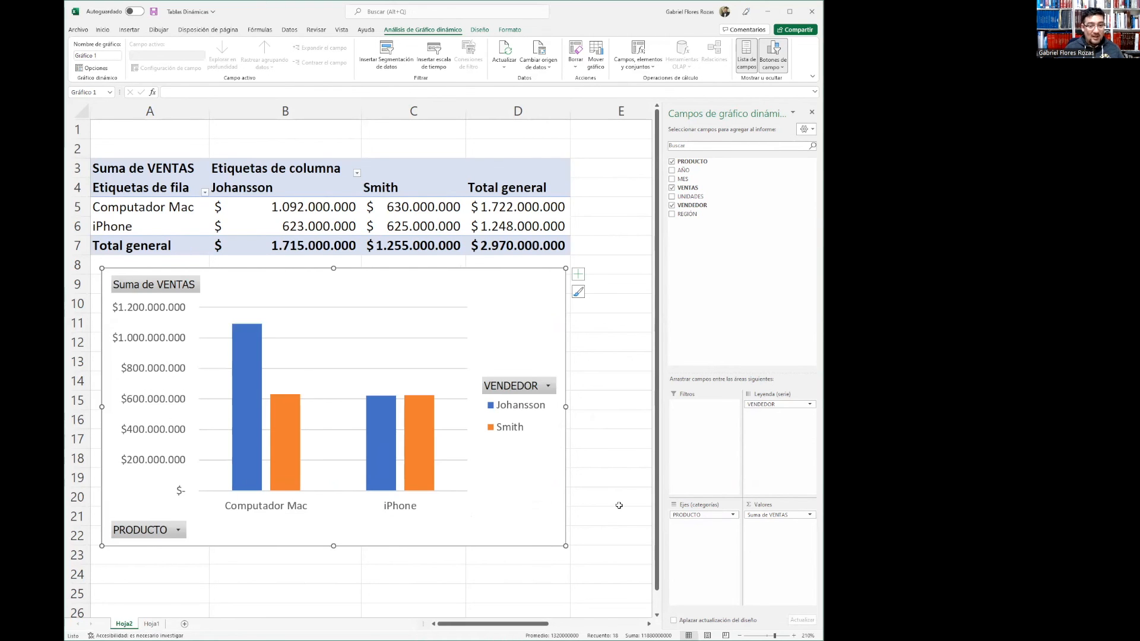